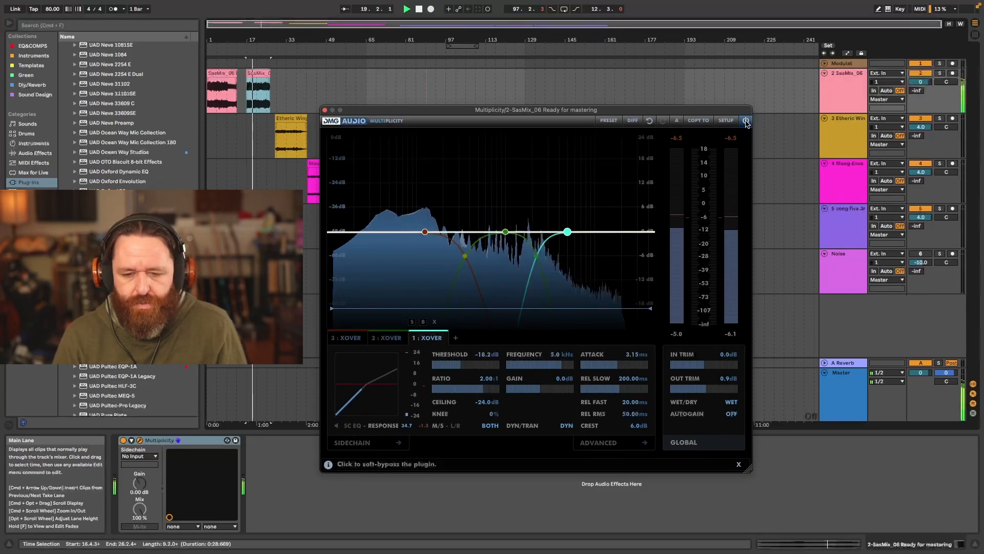
# - Play the mix and compare it with the Multiplicity plugin bypassed and active
pyautogui.press('space')
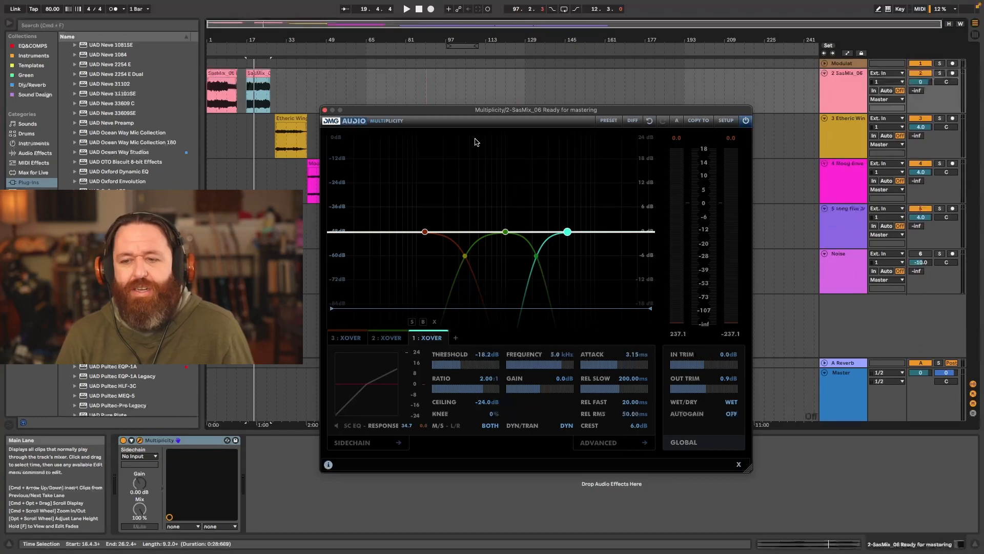
pyautogui.moveTo(456, 112); pyautogui.dragTo(442, 111)
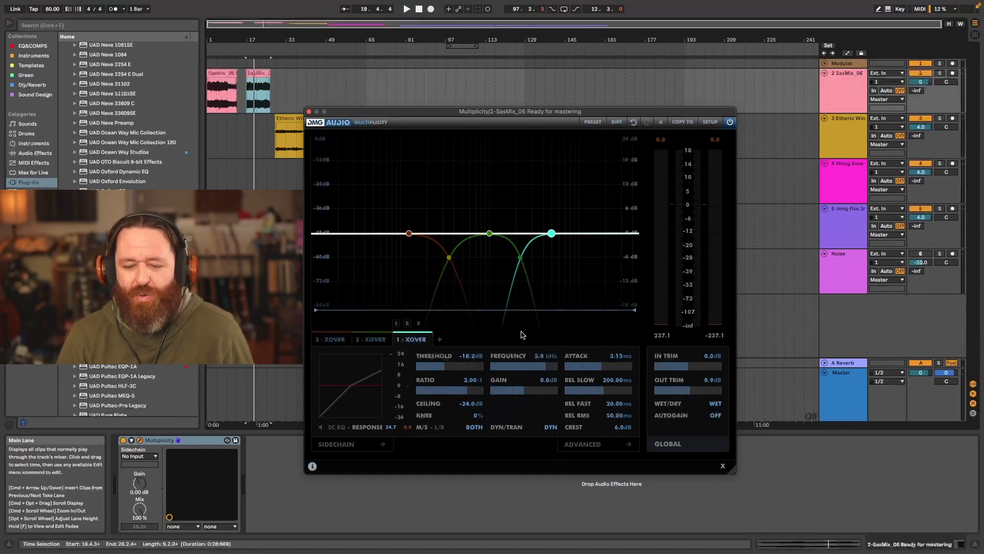
pyautogui.press('space')
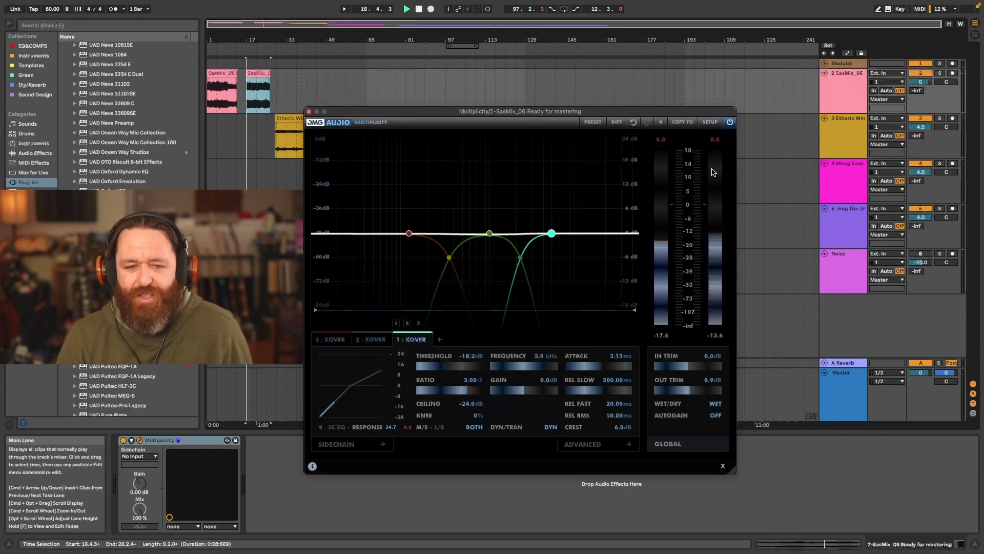
pyautogui.click(730, 123)
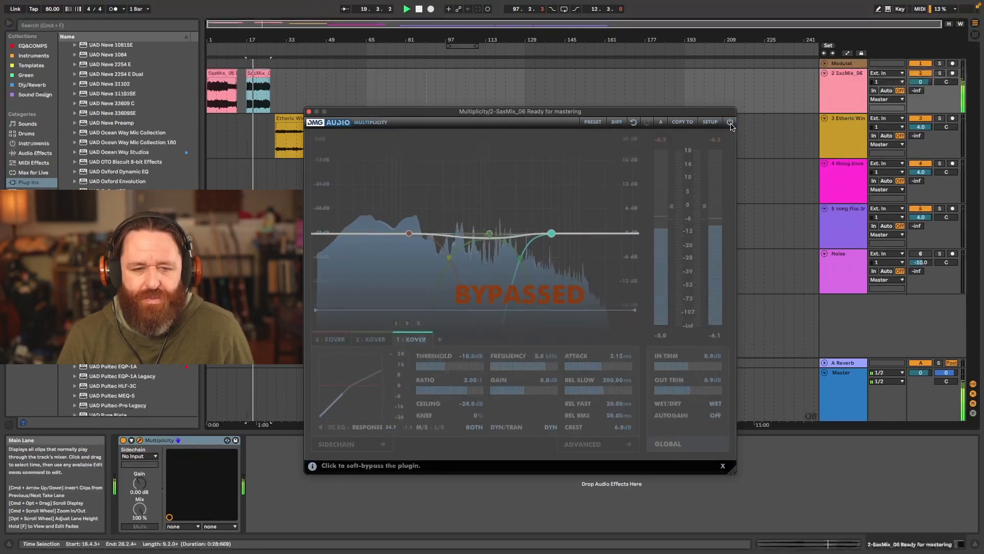
pyautogui.click(730, 123)
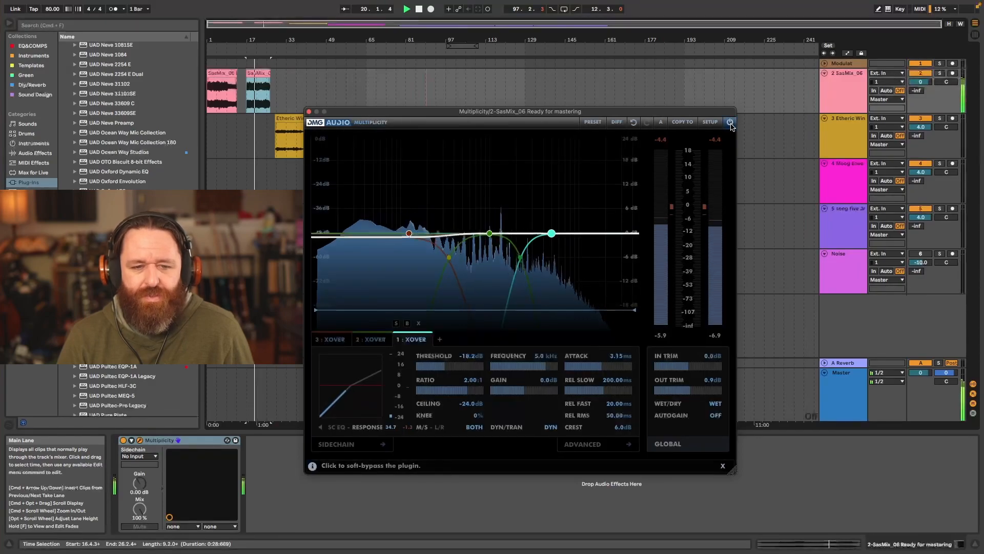
pyautogui.press('space')
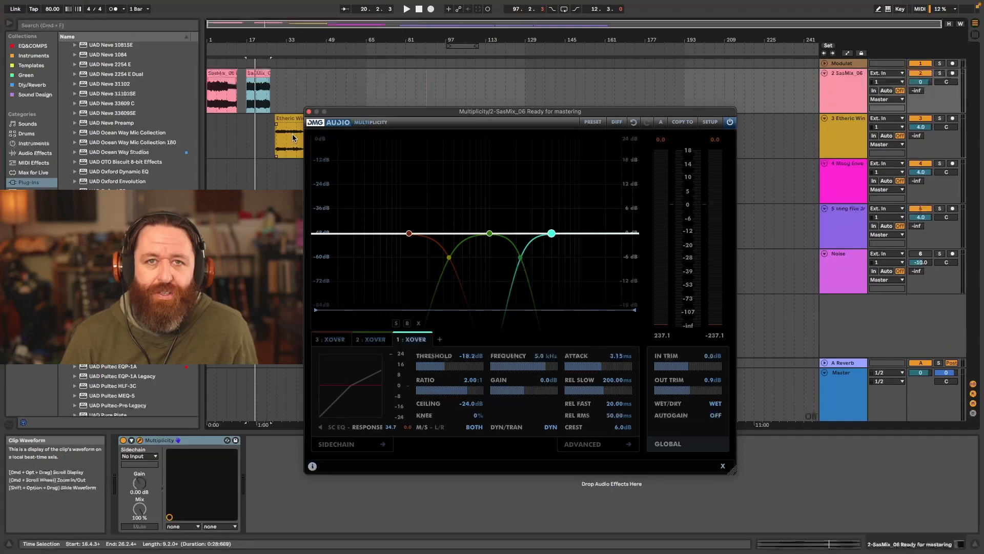
# - Review the settings of the low, mid and high crossover bands, finishing with the 125 Hz low band selected
pyautogui.click(409, 234)
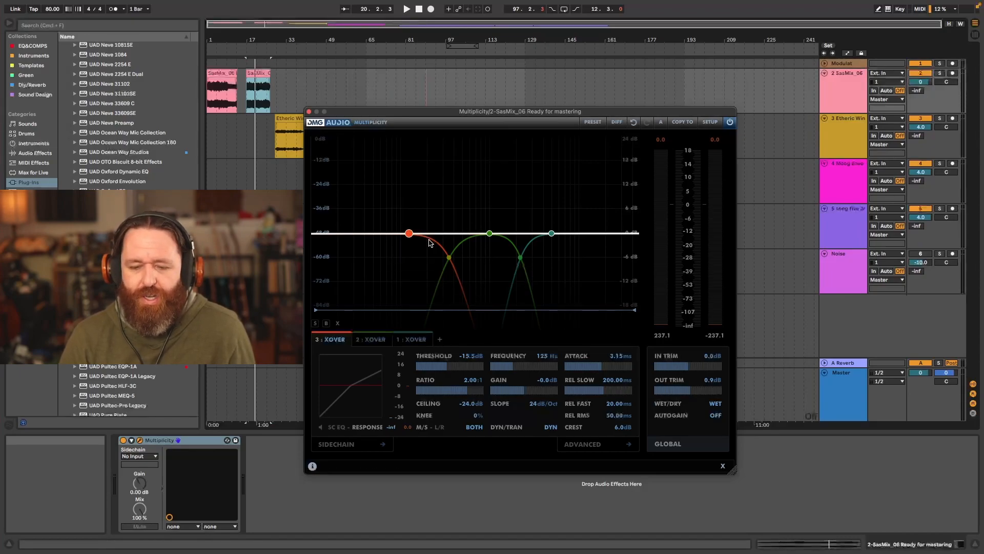
pyautogui.click(490, 233)
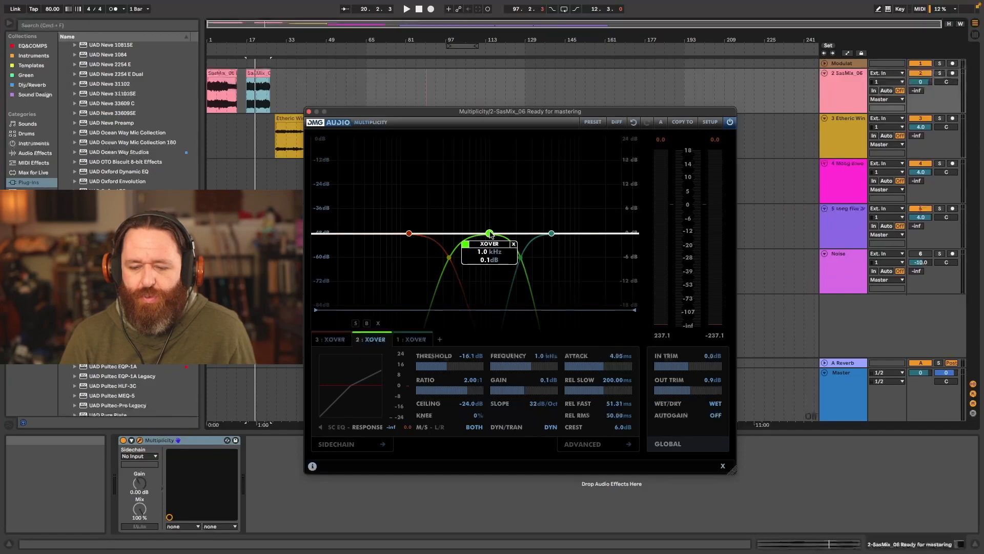
pyautogui.click(551, 233)
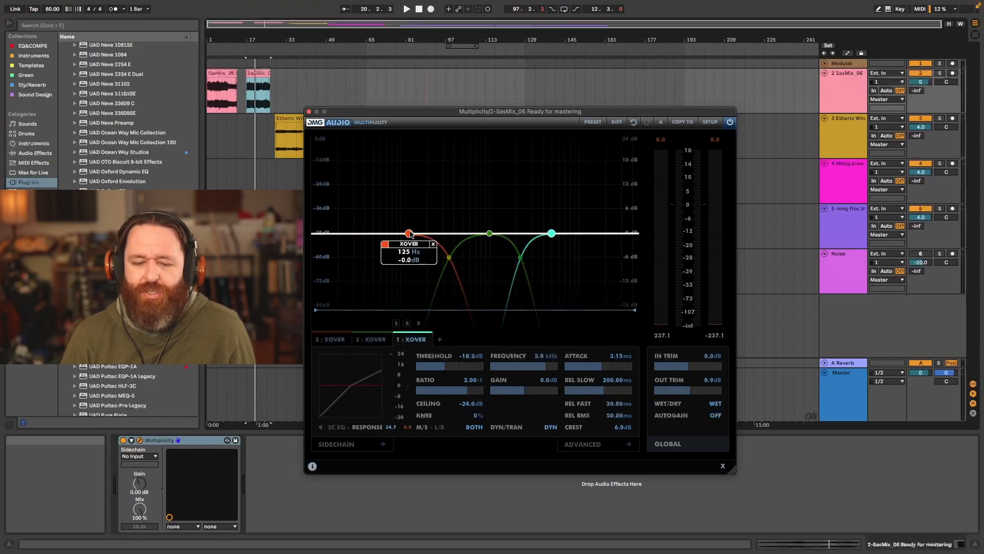
pyautogui.click(409, 234)
pyautogui.click(490, 233)
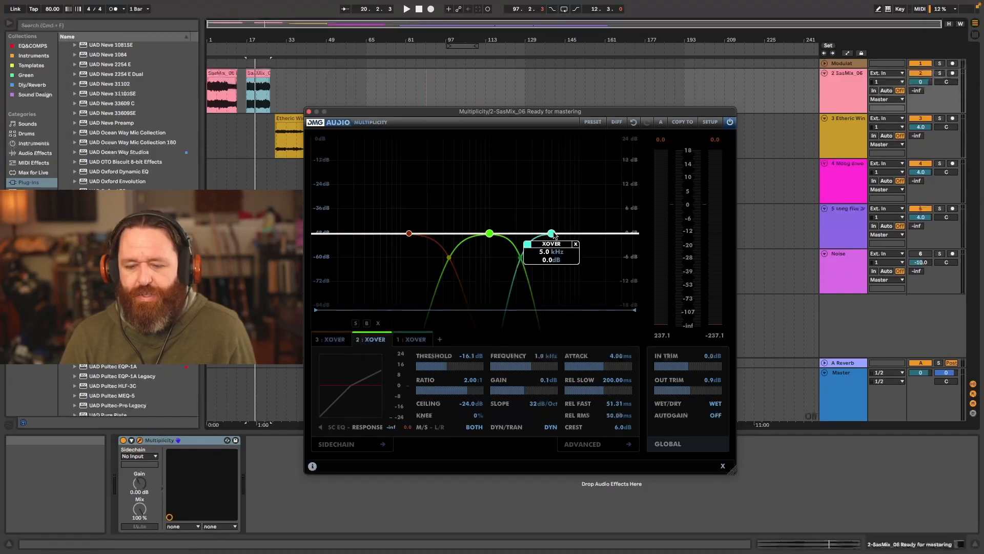
pyautogui.click(552, 234)
pyautogui.click(409, 234)
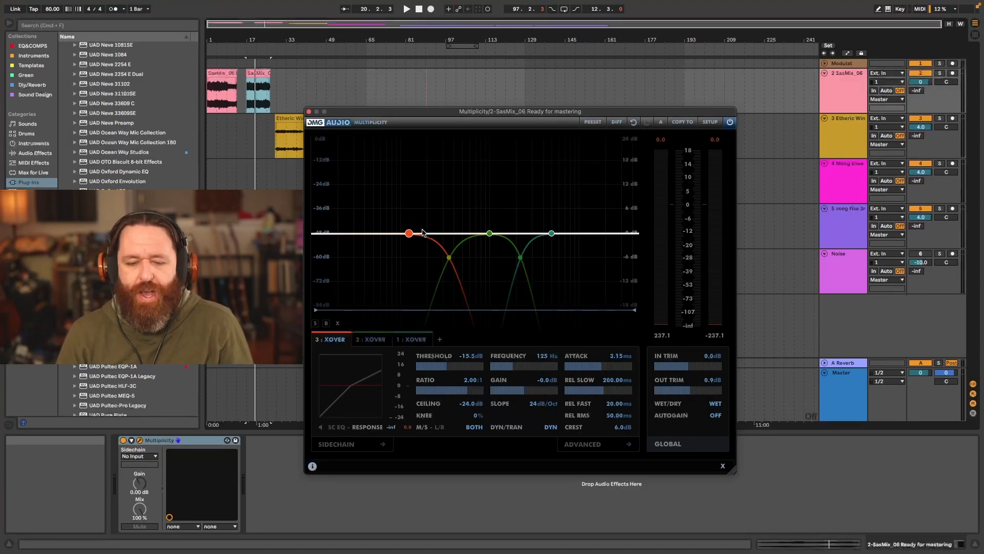
# - Try a very steep 84 dB/Oct crossover slope on the low band
pyautogui.moveTo(537, 404); pyautogui.dragTo(549, 363)
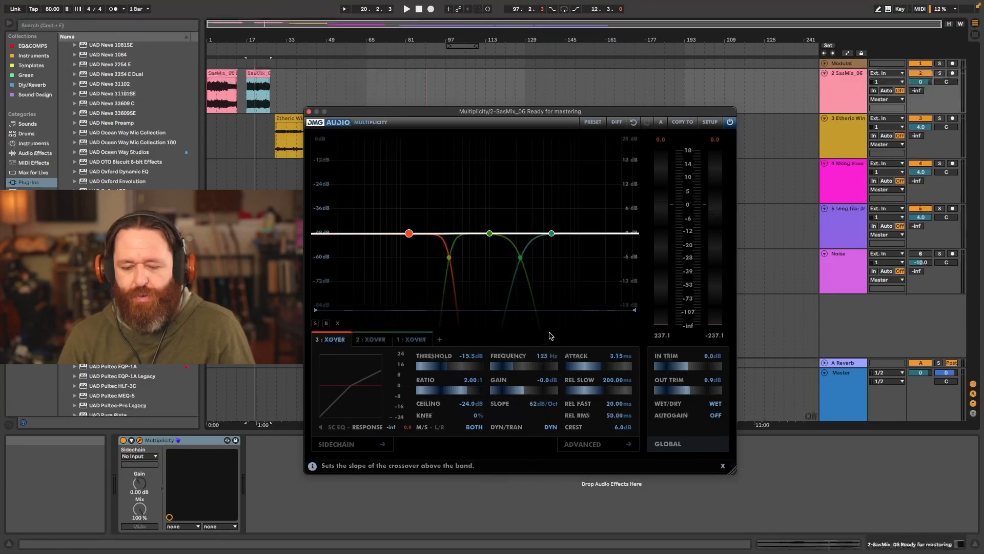
pyautogui.moveTo(552, 327); pyautogui.dragTo(565, 267)
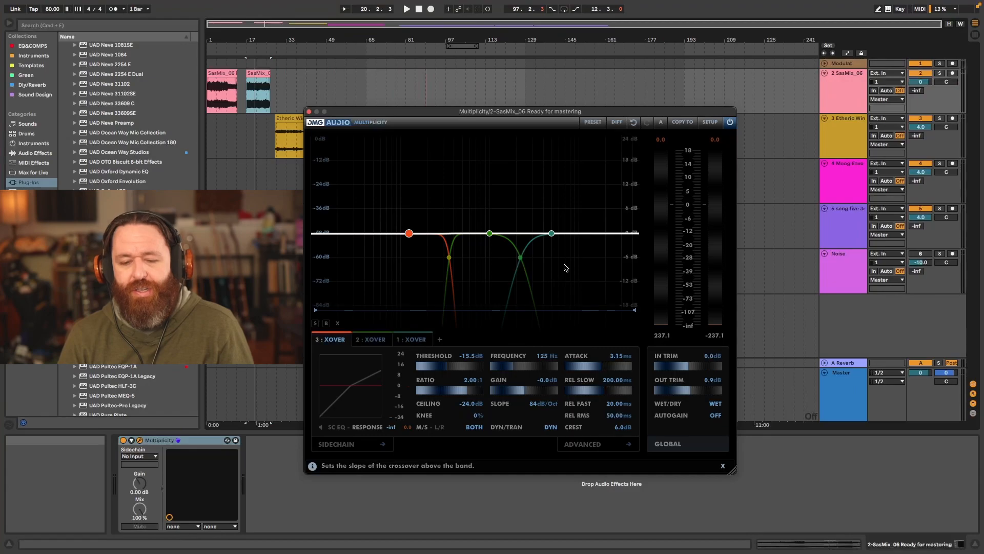
pyautogui.moveTo(450, 259)
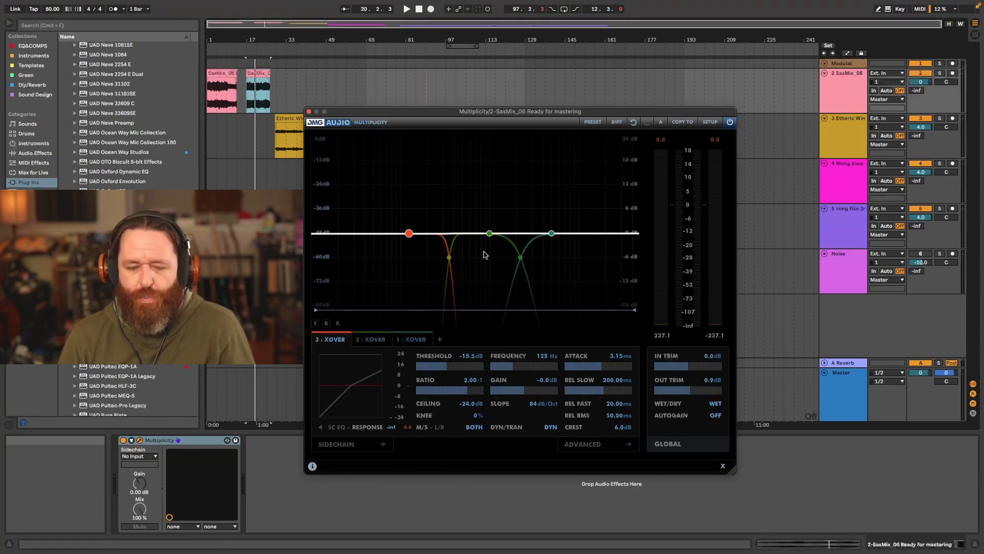
# - Try gentle crossover slopes of 6 and 7 dB/Oct on the low band, and return the slope to 24 dB/Oct
pyautogui.moveTo(534, 442); pyautogui.dragTo(524, 552)
pyautogui.moveTo(533, 405); pyautogui.dragTo(533, 444)
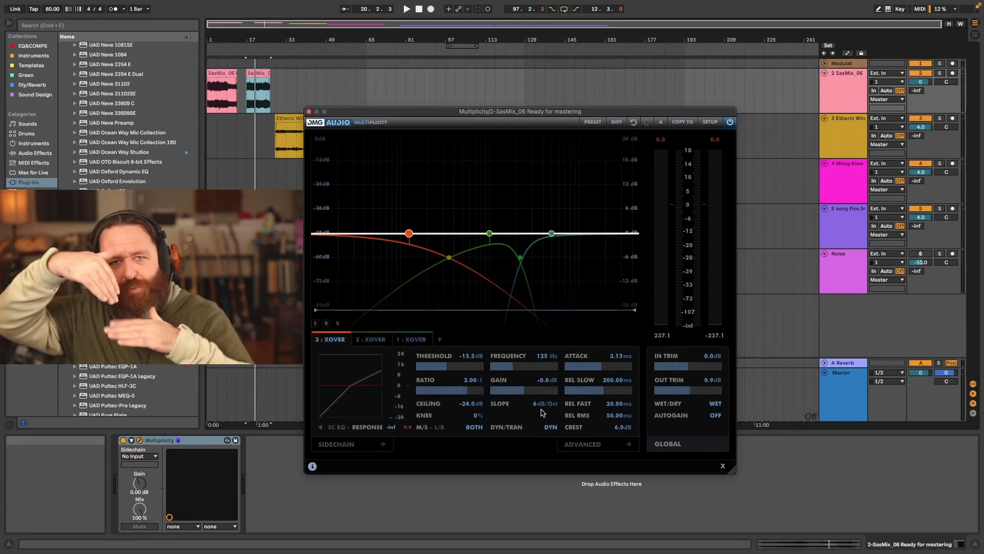
pyautogui.moveTo(542, 413); pyautogui.dragTo(538, 357)
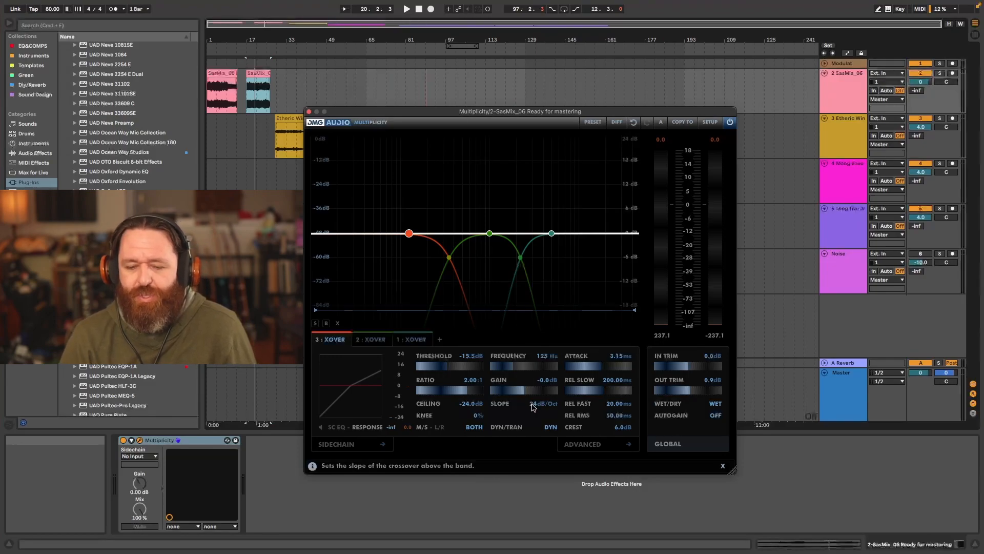
pyautogui.moveTo(534, 407); pyautogui.dragTo(521, 454)
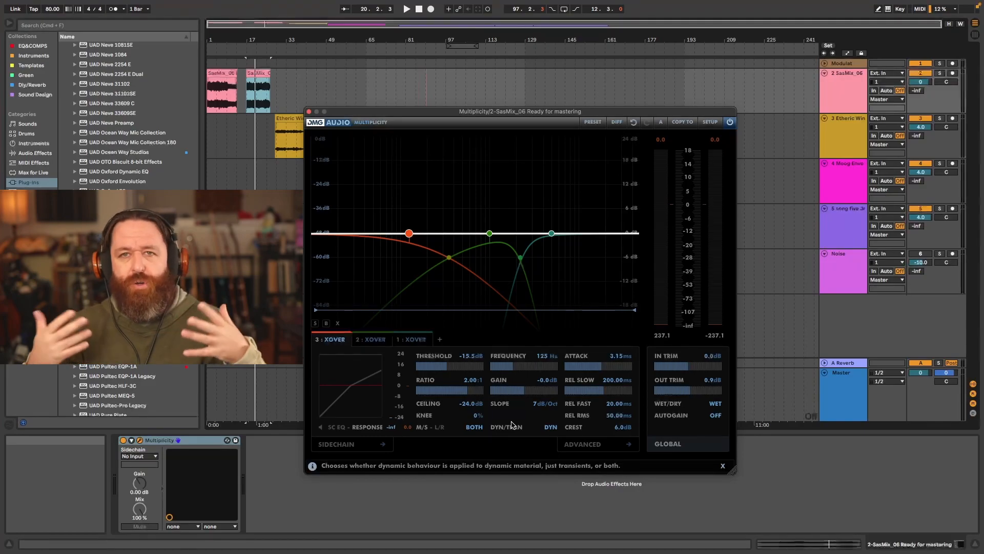
pyautogui.moveTo(543, 404); pyautogui.dragTo(547, 359)
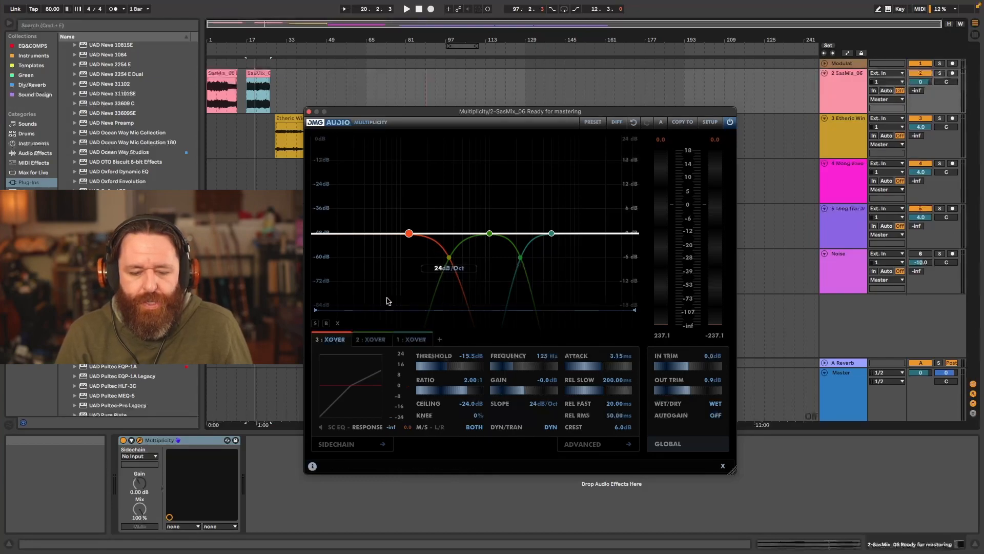
# - Solo the low band and listen to it both bypassed and with its compression active
pyautogui.press('space')
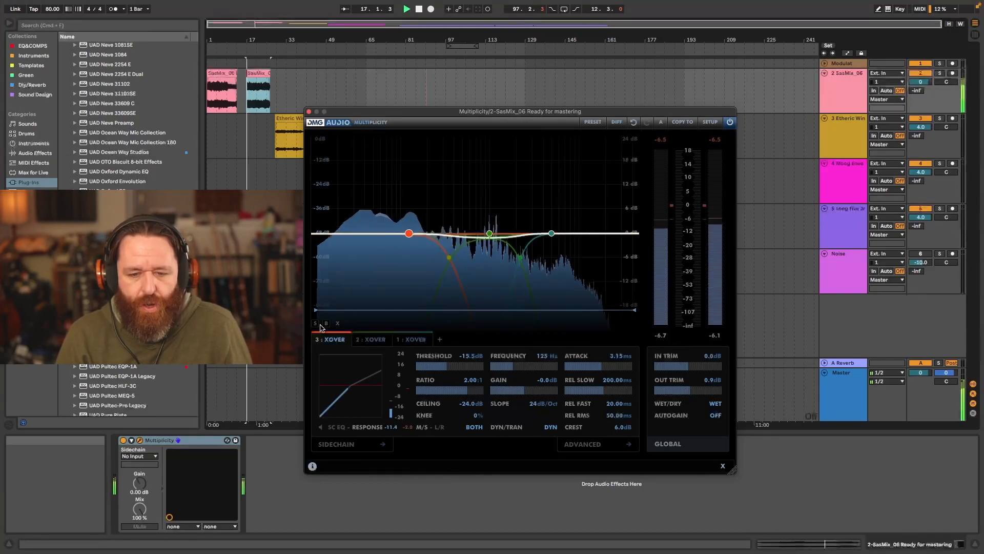
pyautogui.click(314, 323)
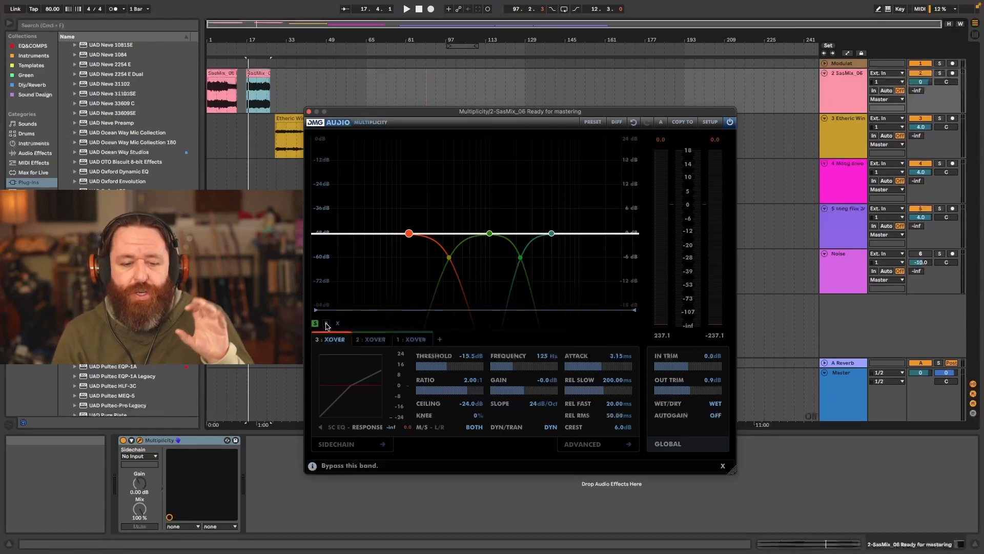
pyautogui.click(326, 324)
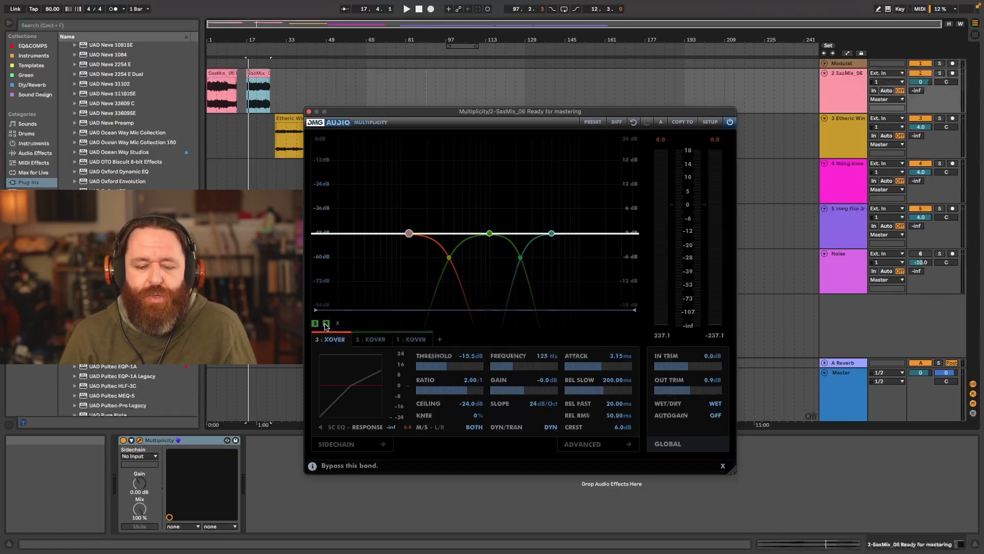
pyautogui.press('space')
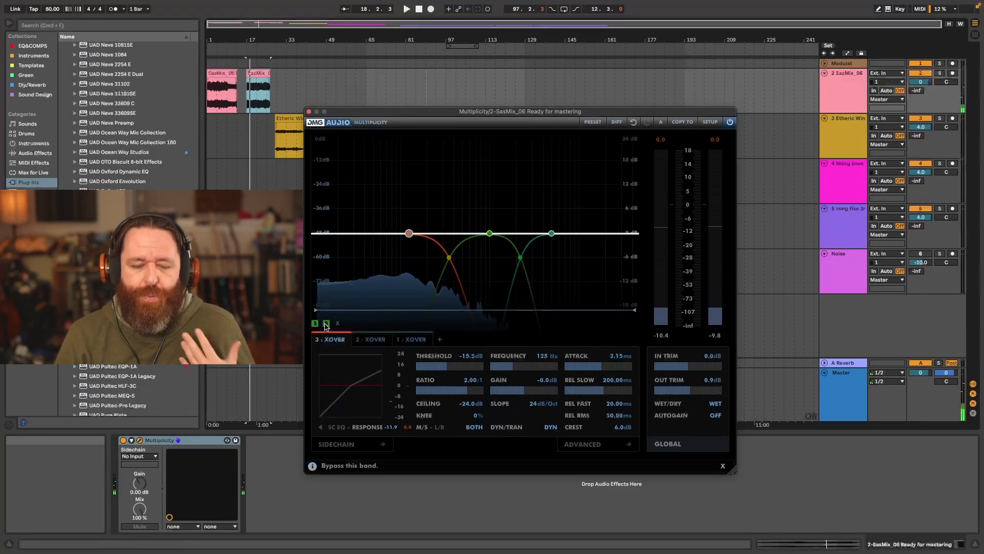
pyautogui.click(326, 324)
pyautogui.press('space')
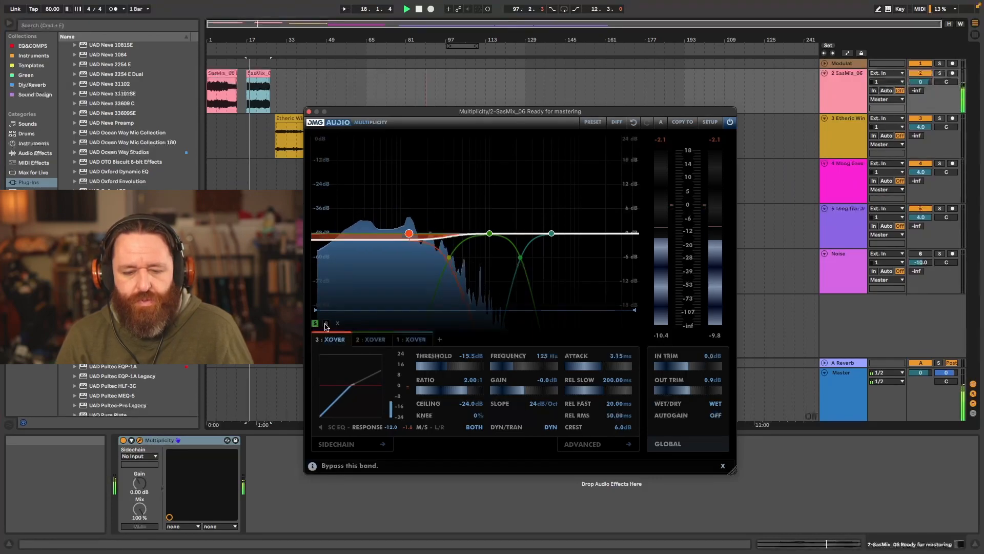
pyautogui.press('space')
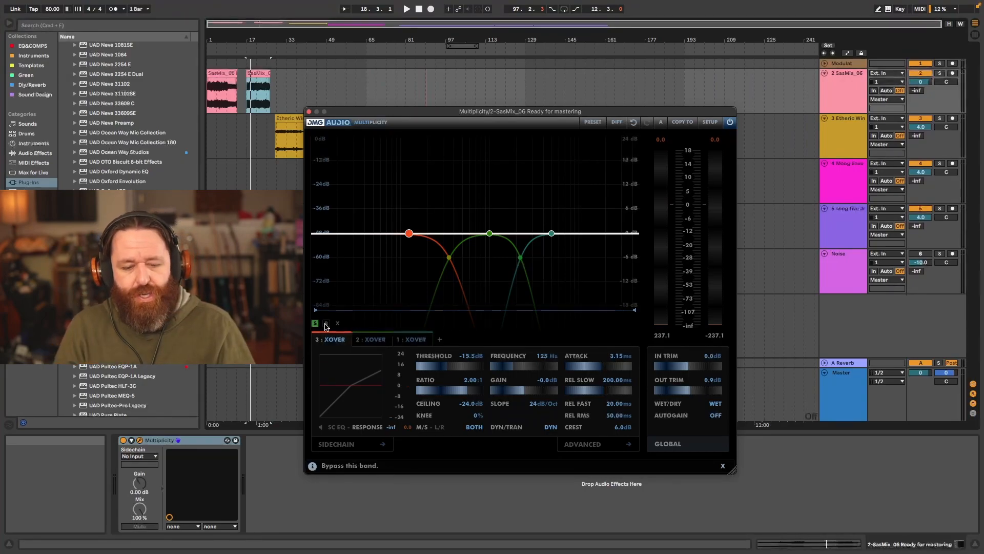
# - Compress the soloed low band heavily during playback, using a threshold of about -22 dB and a 5.79:1 ratio
pyautogui.press('space')
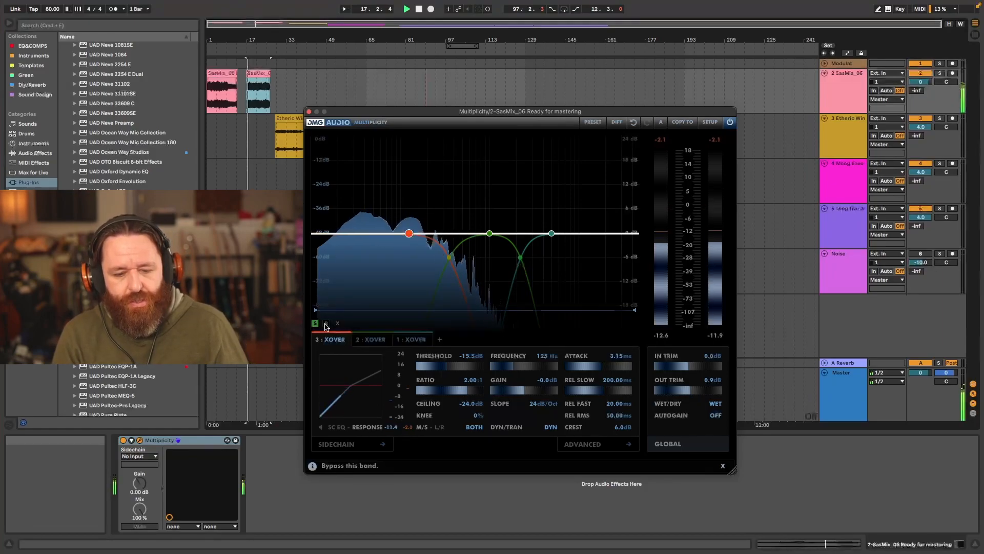
pyautogui.moveTo(445, 366); pyautogui.dragTo(477, 392)
pyautogui.moveTo(475, 392); pyautogui.dragTo(474, 392)
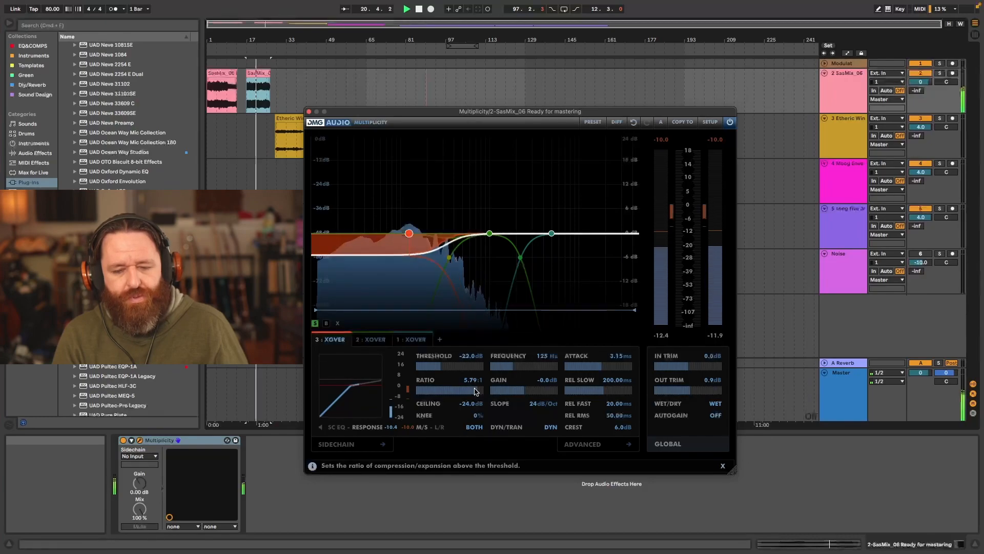
pyautogui.press('space')
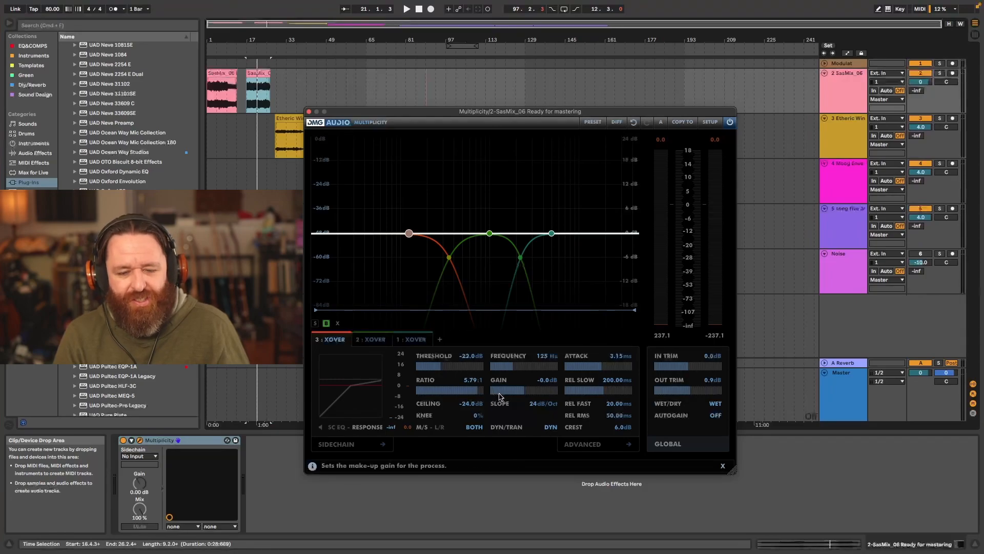
# - Unsolo the low band and compare the full mix with that band bypassed and active
pyautogui.press('space')
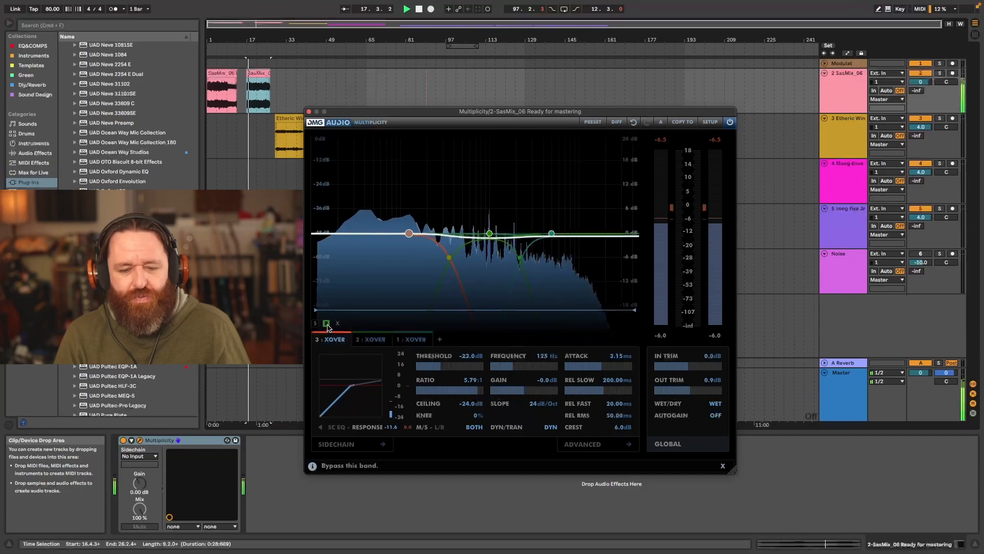
pyautogui.press('space')
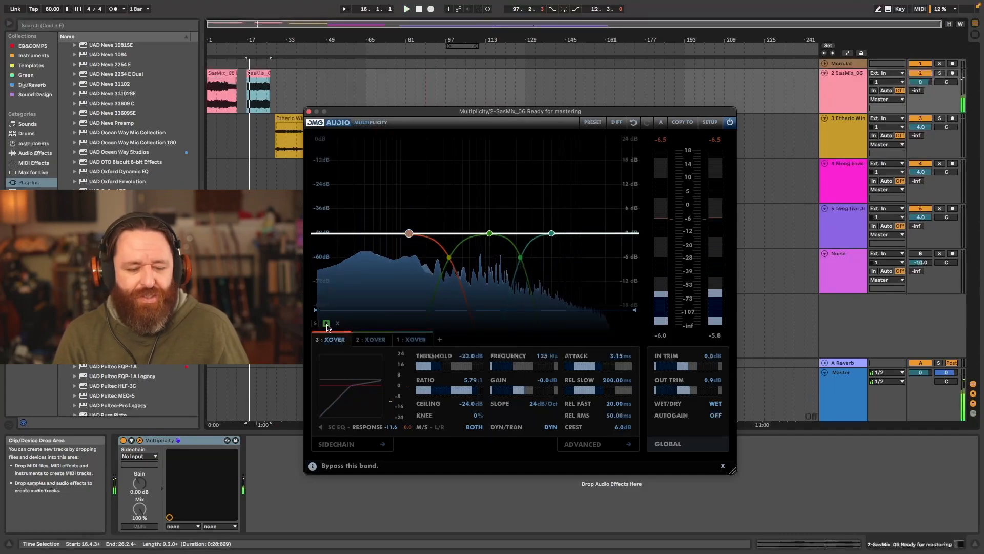
pyautogui.click(326, 323)
pyautogui.press('space')
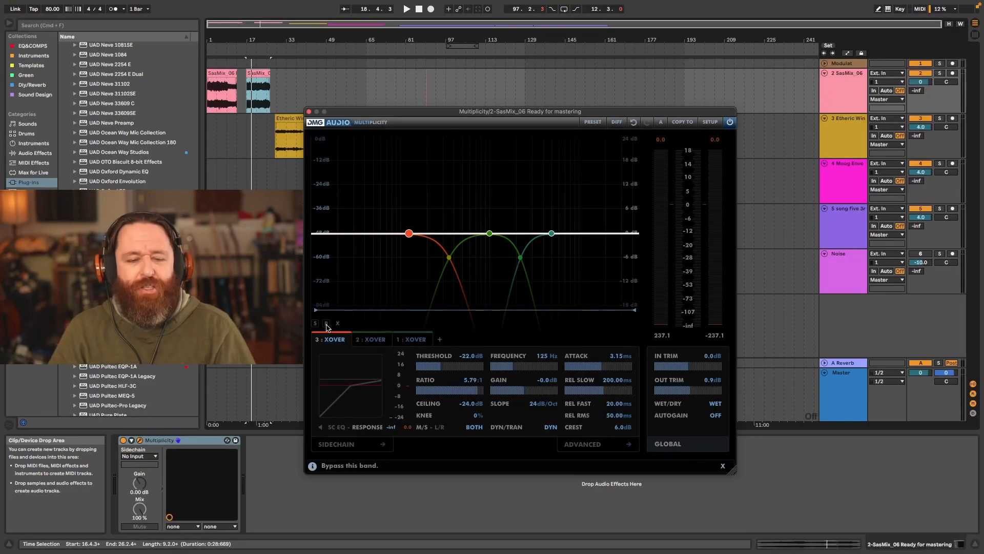
pyautogui.press('space')
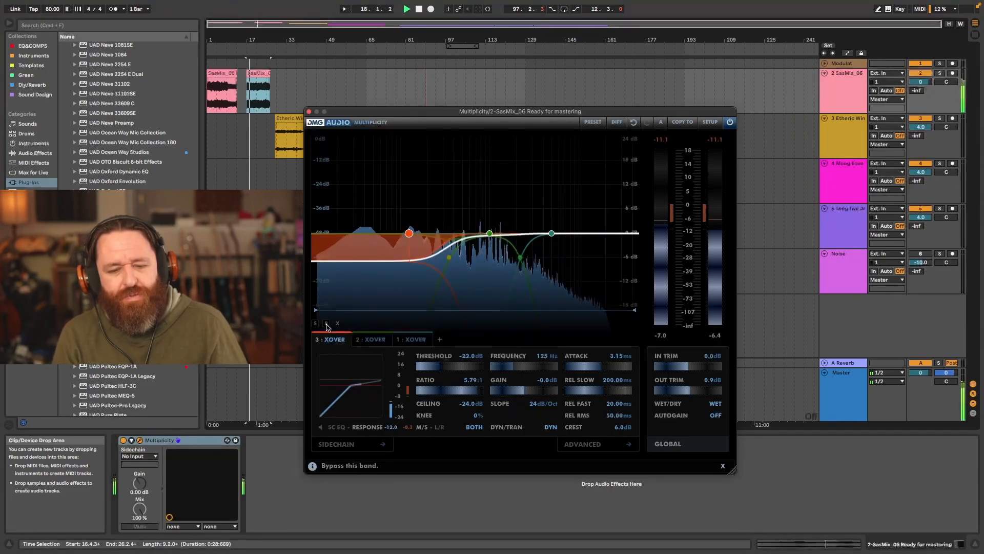
pyautogui.press('space')
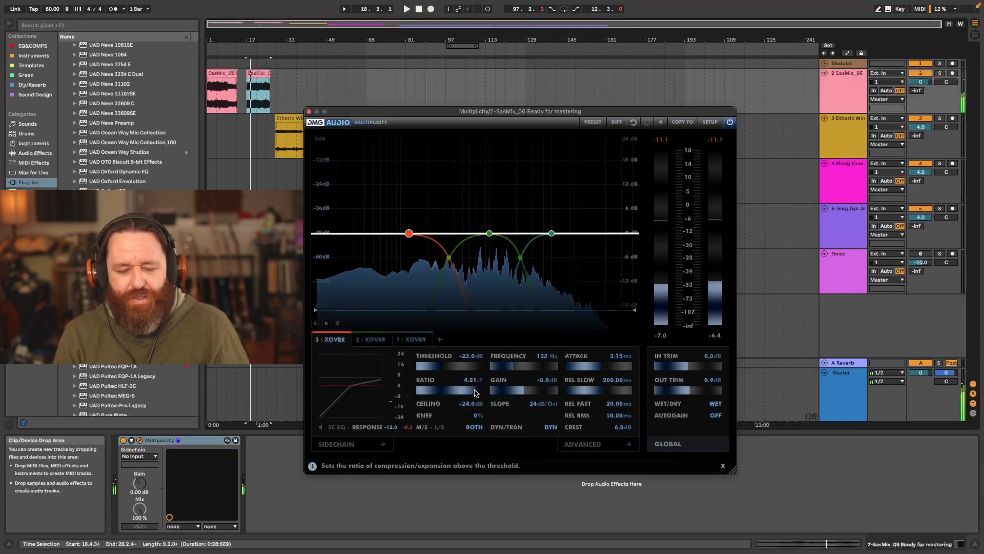
# - Ease the low band's compression during playback to a 1.88:1 ratio with a -19.4 dB threshold
pyautogui.moveTo(476, 392); pyautogui.dragTo(466, 392)
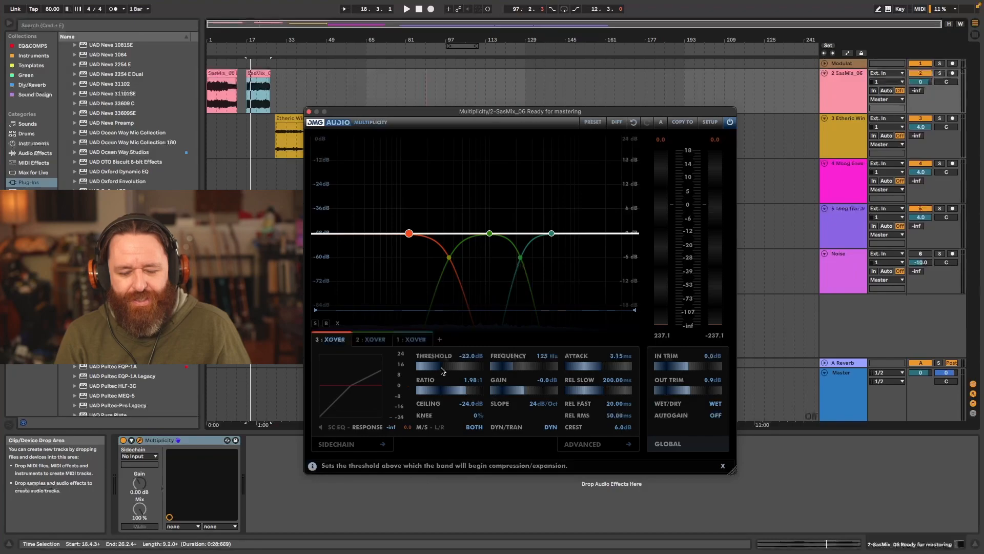
pyautogui.press('space')
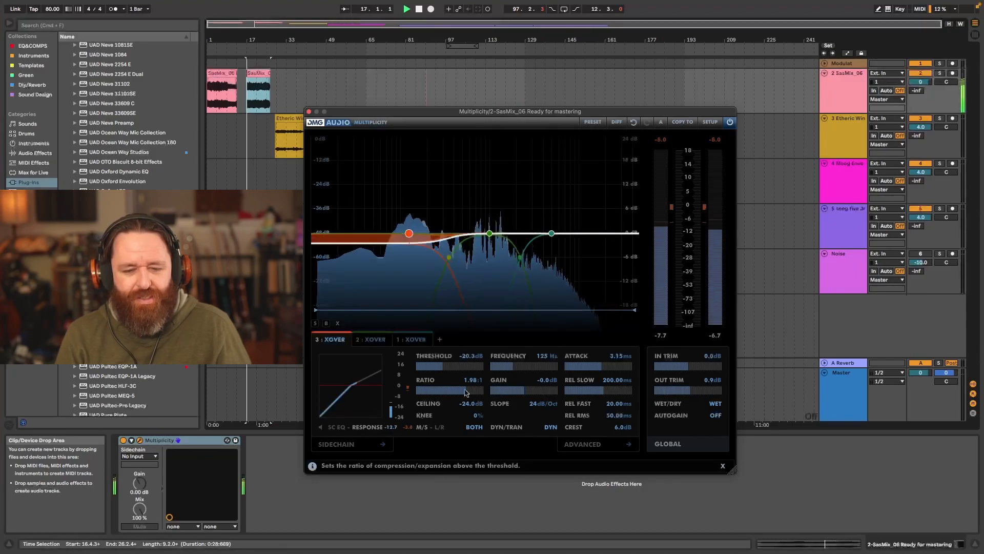
pyautogui.moveTo(443, 369); pyautogui.dragTo(467, 392)
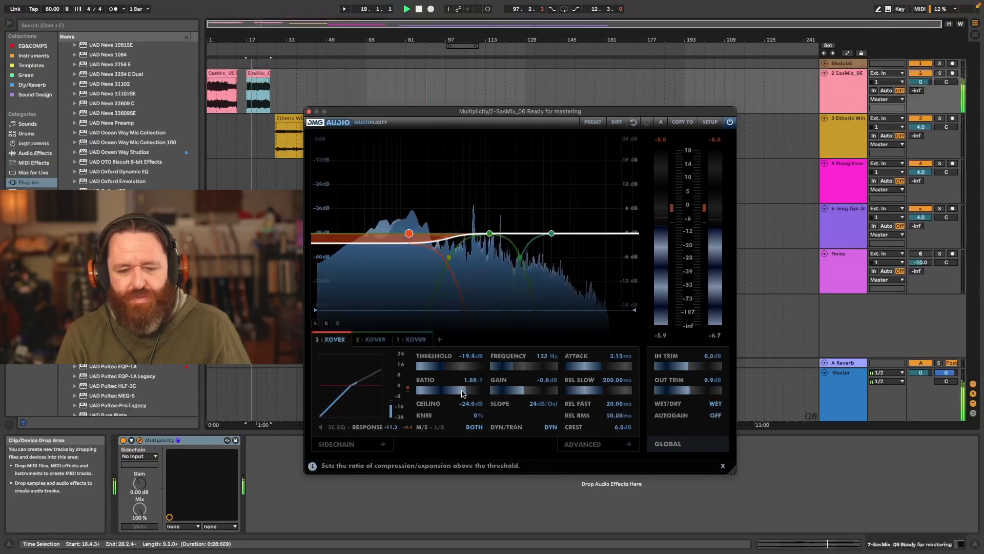
# - Stop playback, switch to the middle band at 1.0 kHz, solo it and listen to its compression in isolation
pyautogui.press('space')
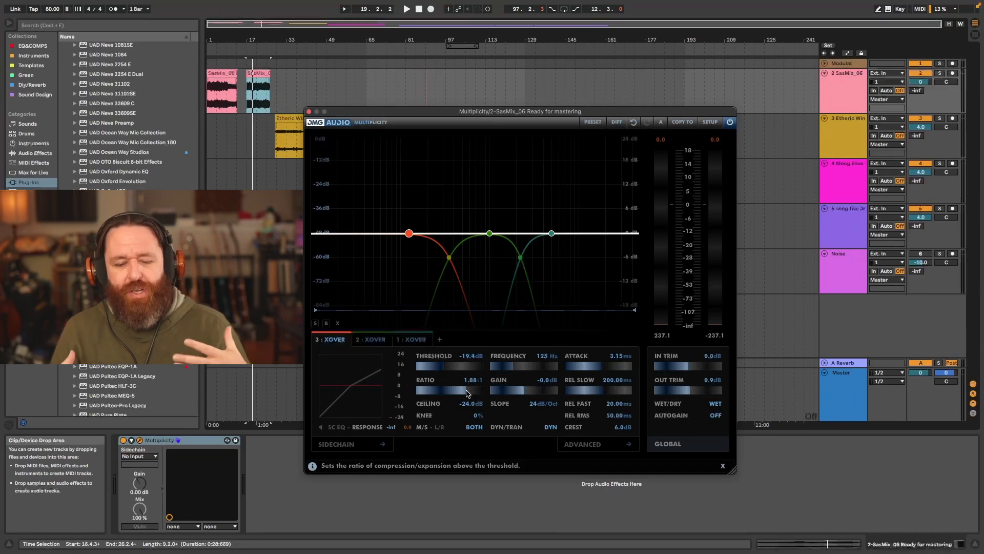
pyautogui.click(365, 339)
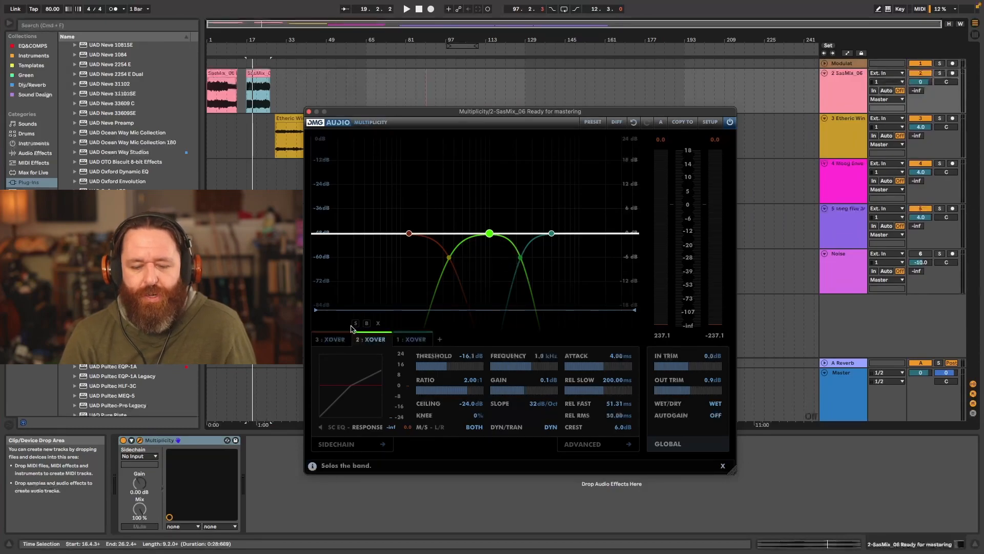
pyautogui.press('space')
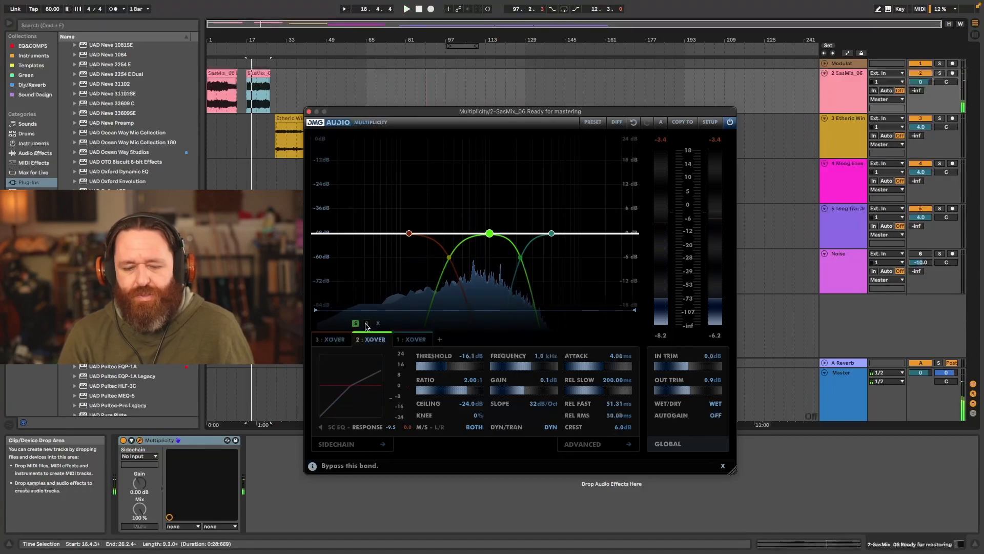
pyautogui.press('space')
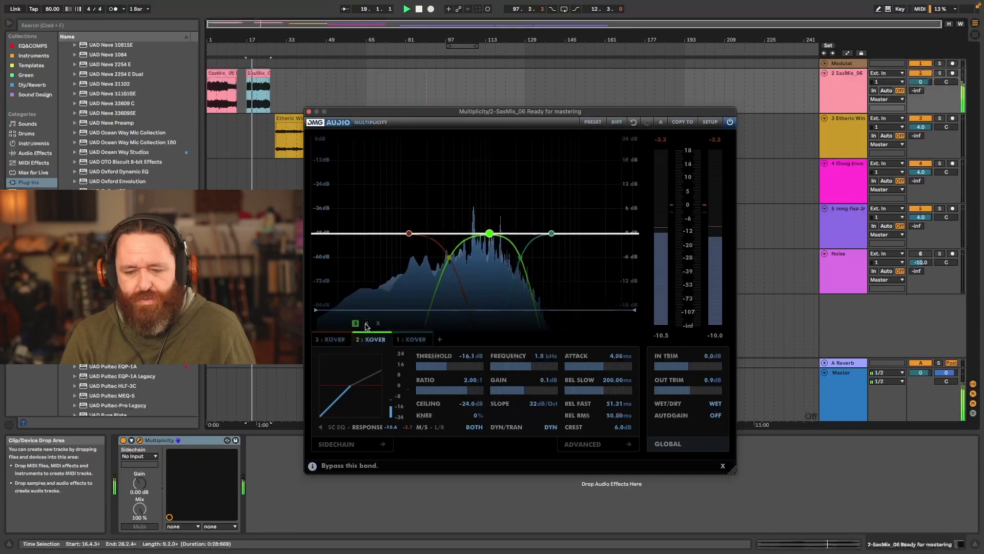
pyautogui.press('space')
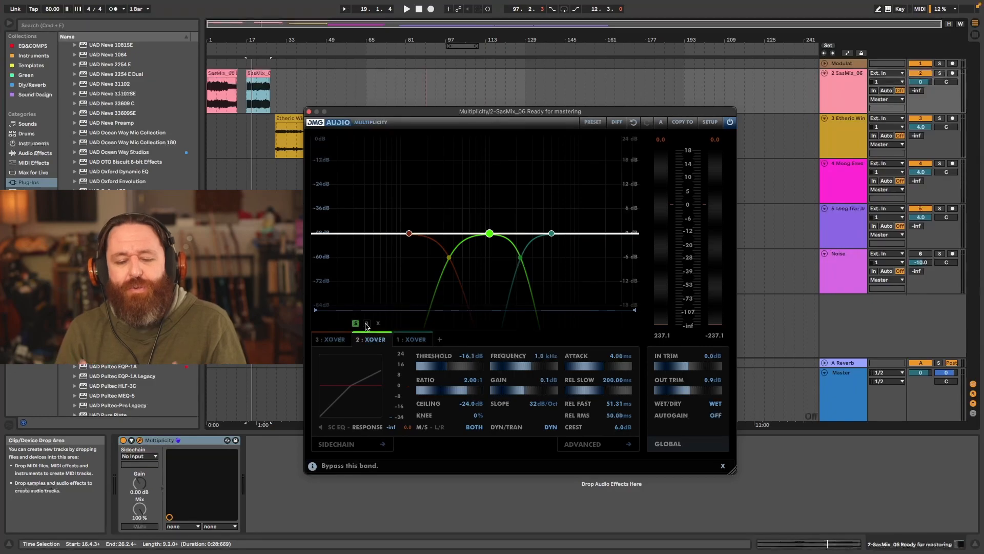
# - Unsolo the middle band and compare the full mix with that band bypassed and active
pyautogui.click(366, 323)
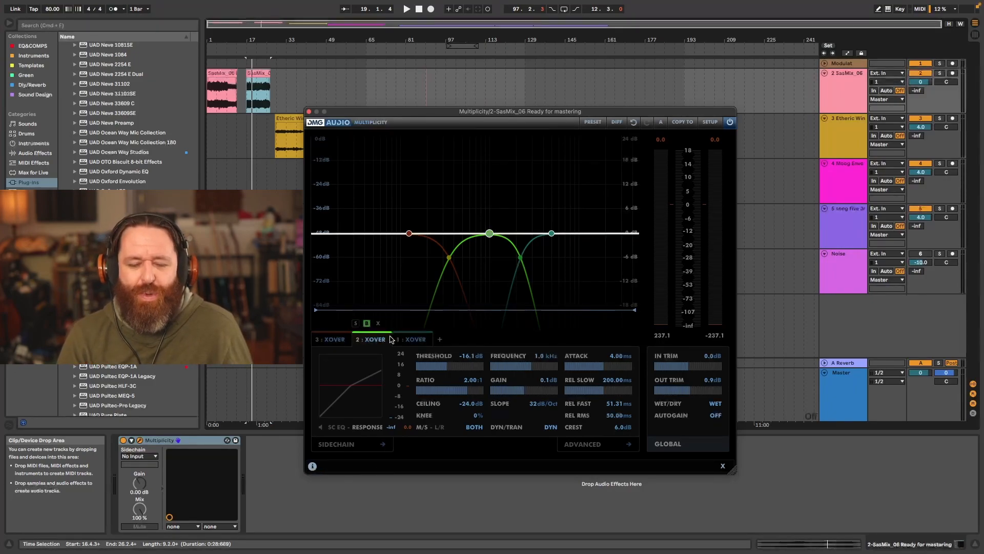
pyautogui.press('space')
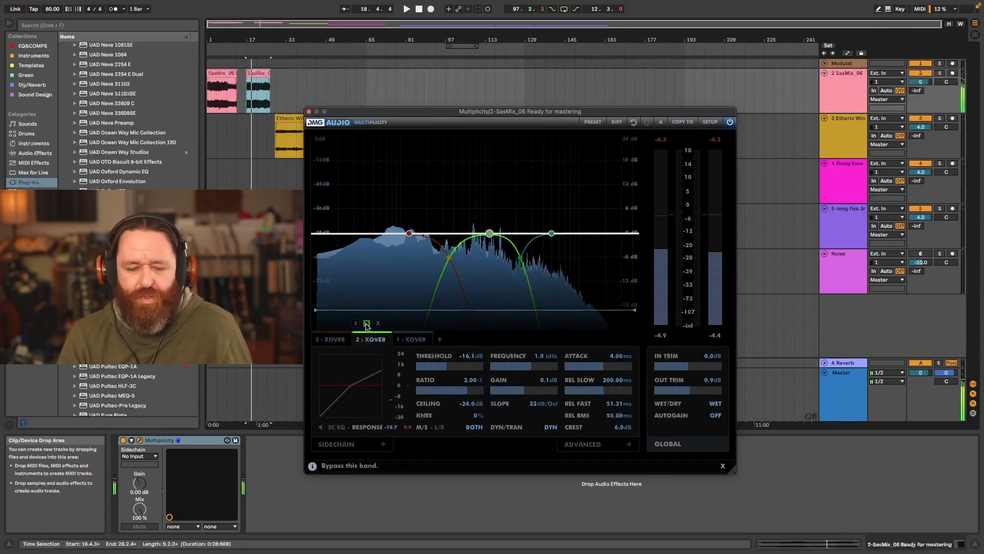
pyautogui.click(367, 324)
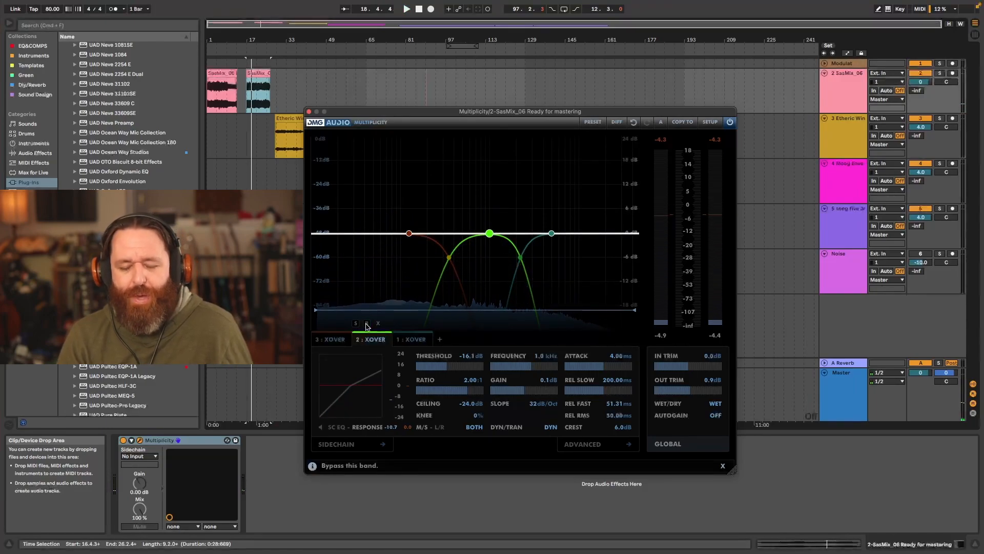
pyautogui.press('space')
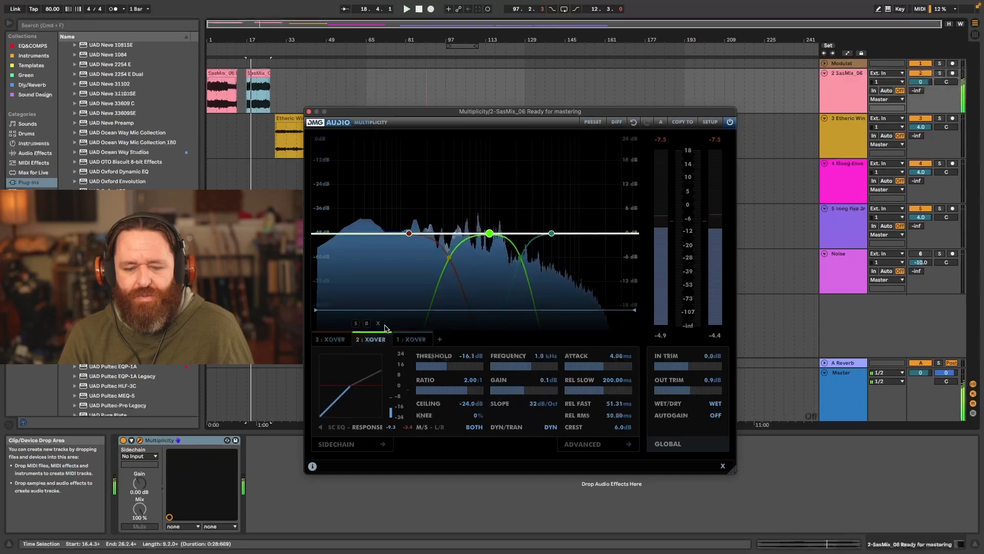
pyautogui.press('space')
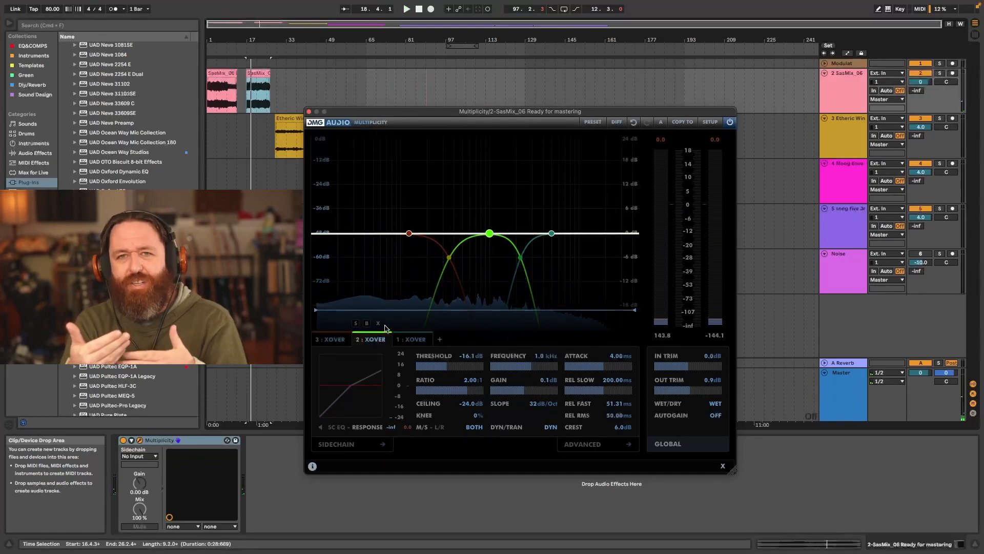
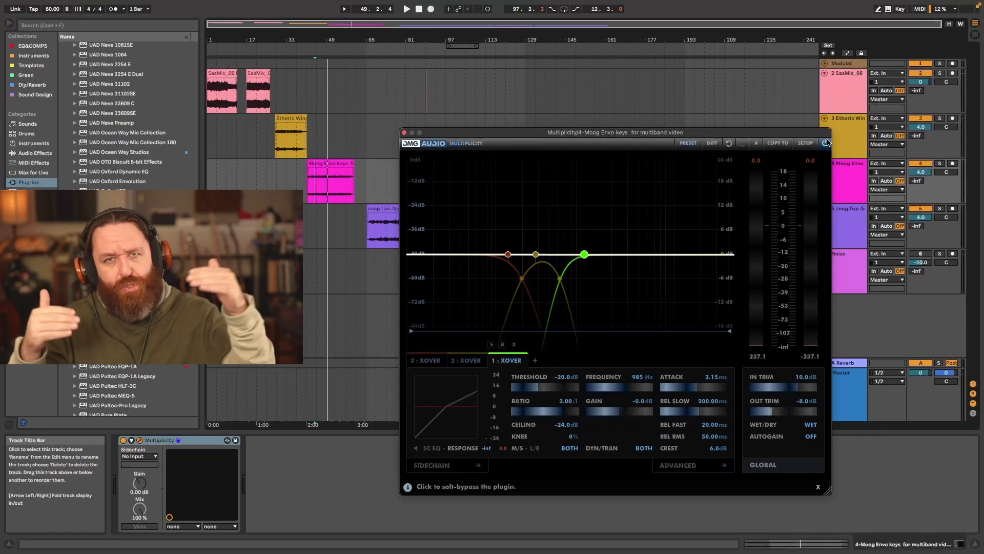
# - Play the Moog keys with the whole Multiplicity plugin bypassed, and play them again with it active
pyautogui.click(827, 142)
pyautogui.press('space')
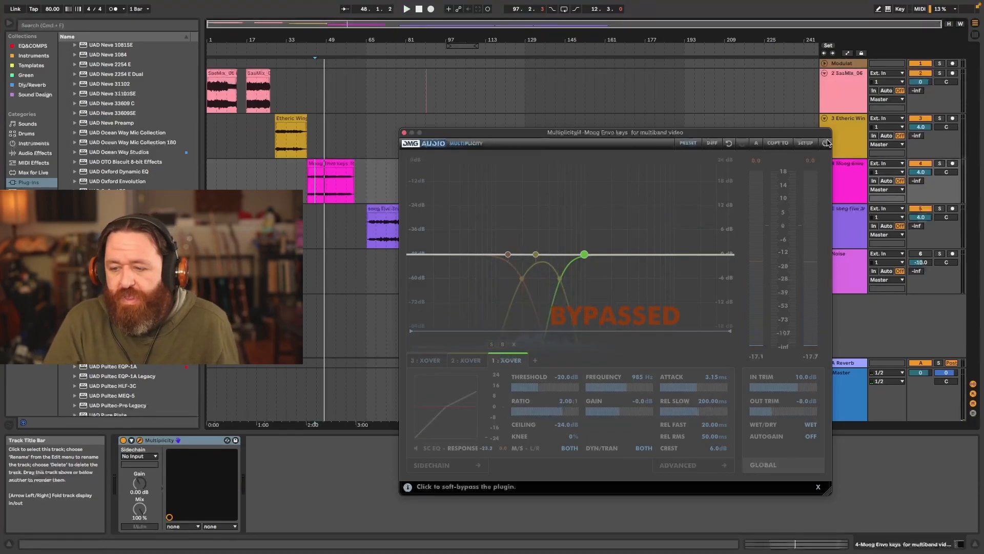
pyautogui.click(826, 143)
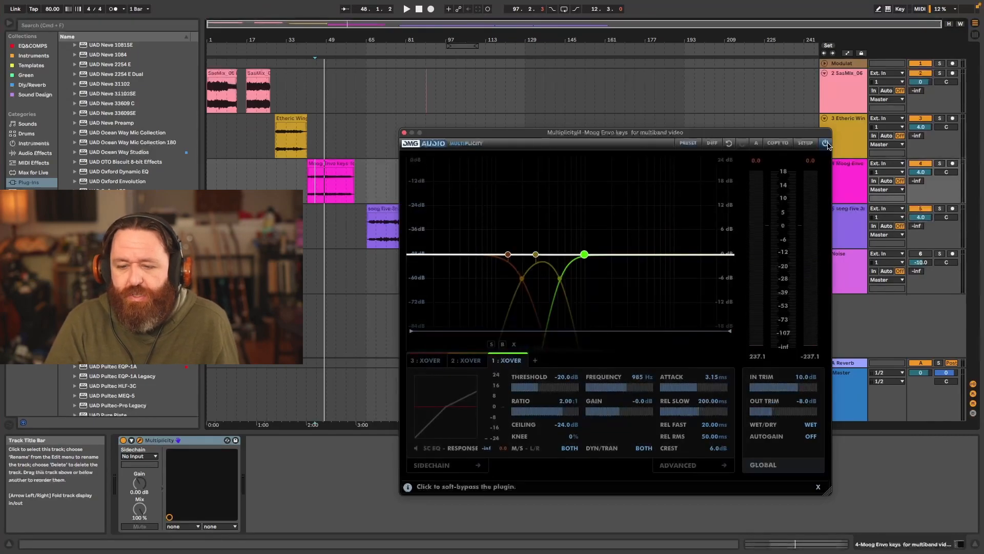
pyautogui.press('space')
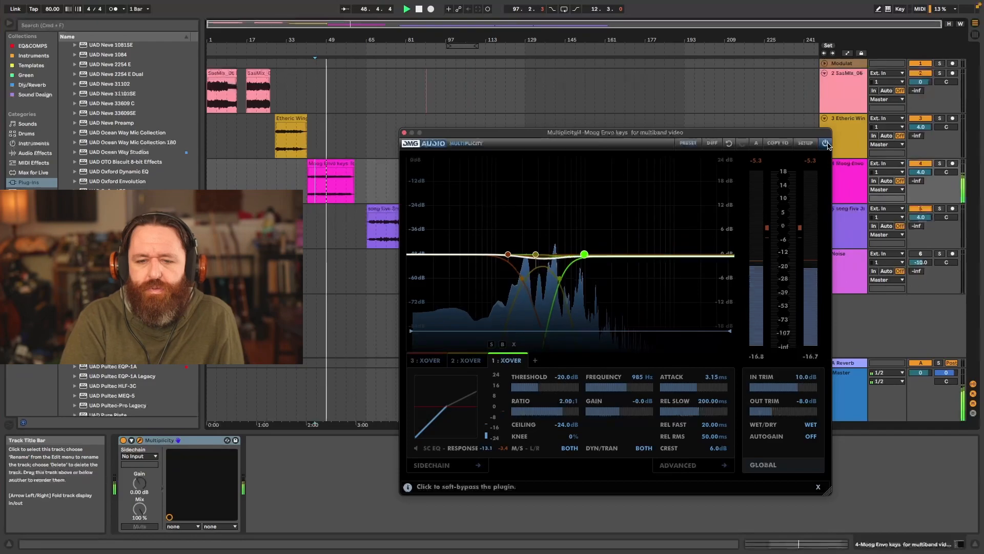
pyautogui.press('space')
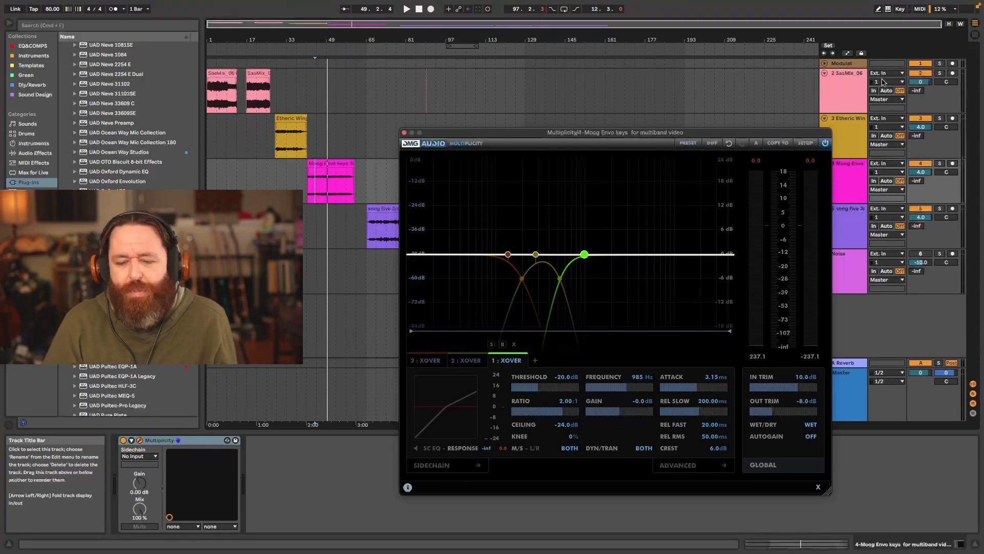
# - Solo the 281 Hz middle band and tighten its compression during playback to a 2.97:1 ratio with a -21.3 dB threshold
pyautogui.click(536, 254)
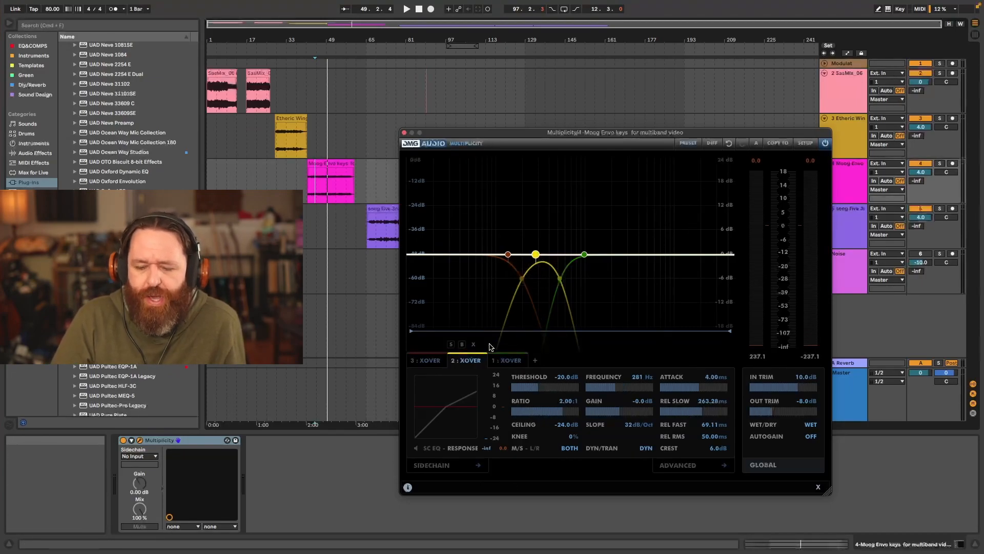
pyautogui.click(454, 345)
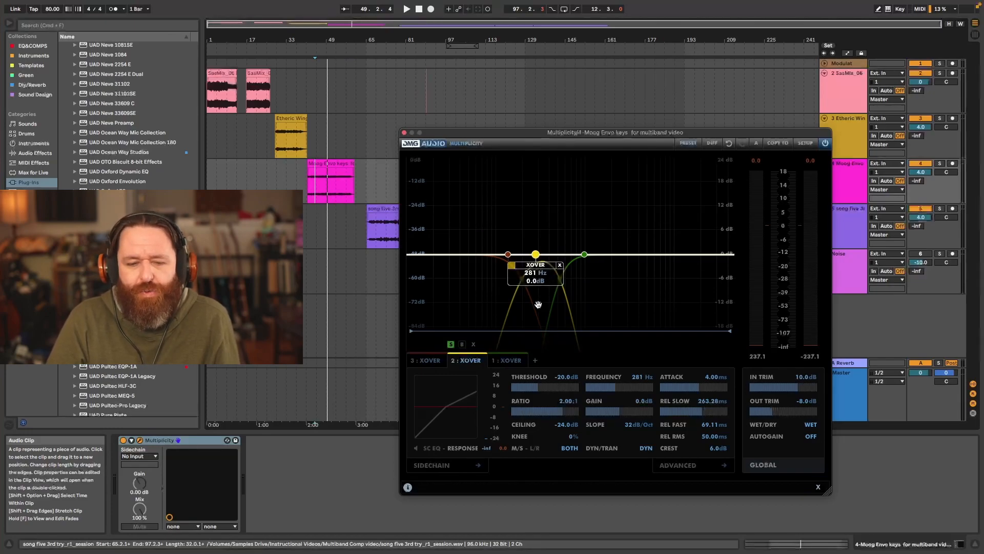
pyautogui.press('space')
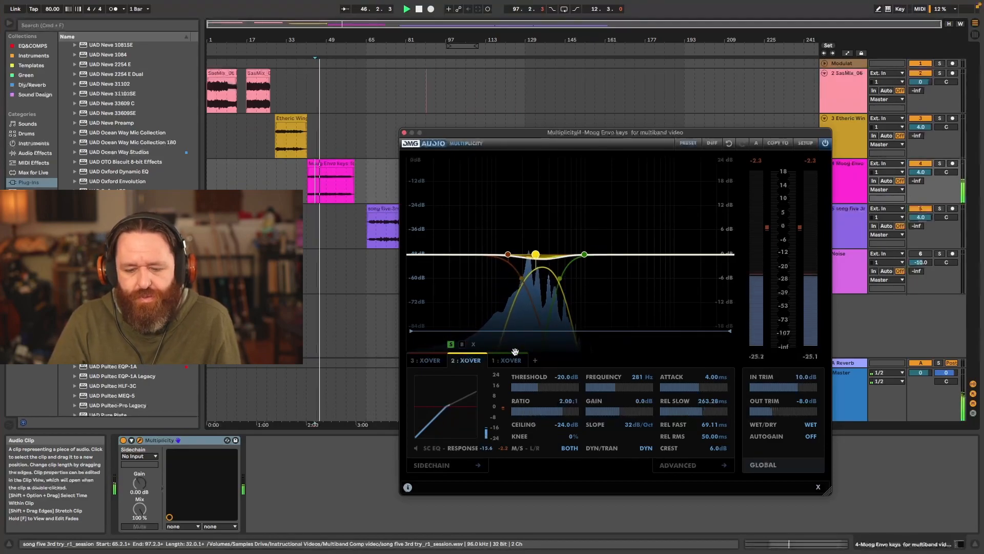
pyautogui.press('space')
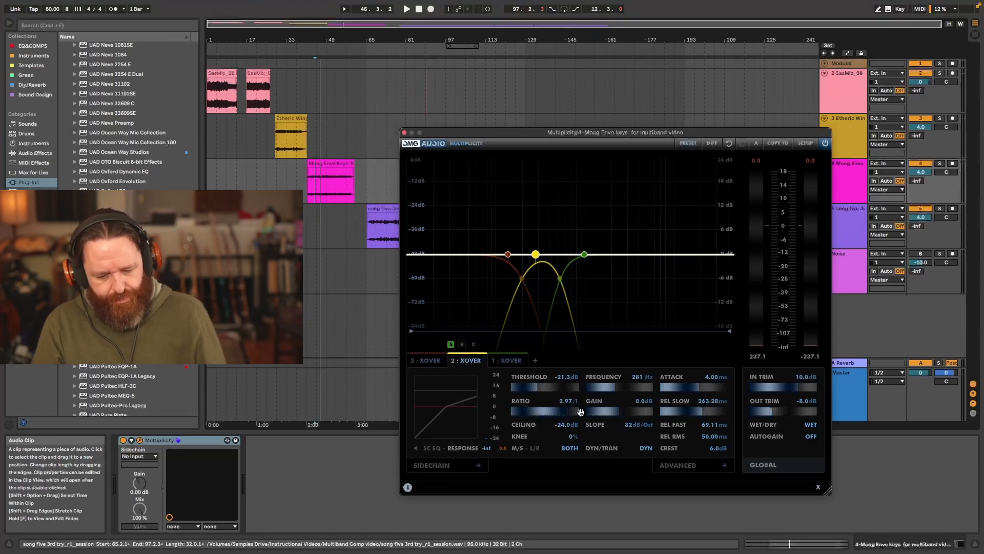
# - Audition slow release times on the soloed middle band, settle on 303.70 ms, and unsolo the band
pyautogui.press('space')
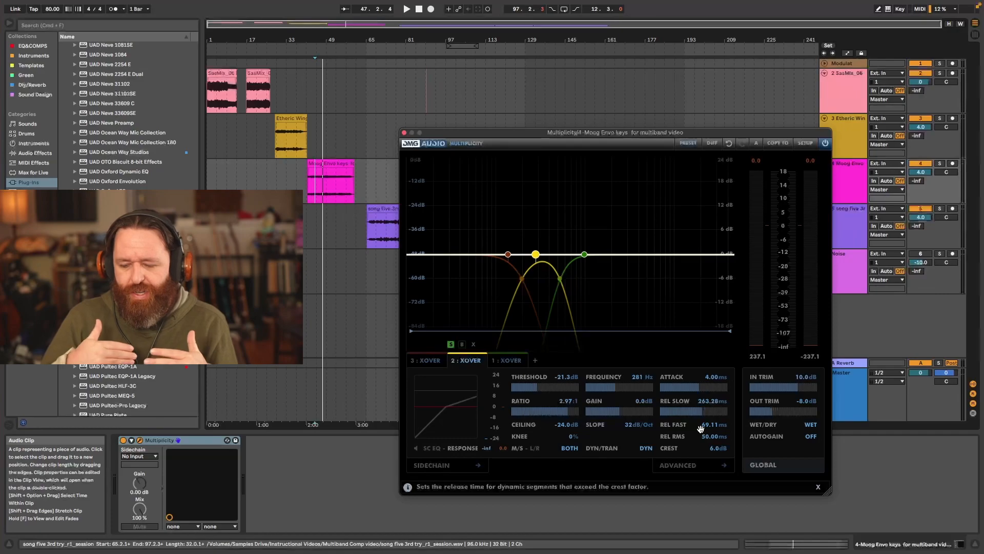
pyautogui.moveTo(700, 410); pyautogui.dragTo(709, 416)
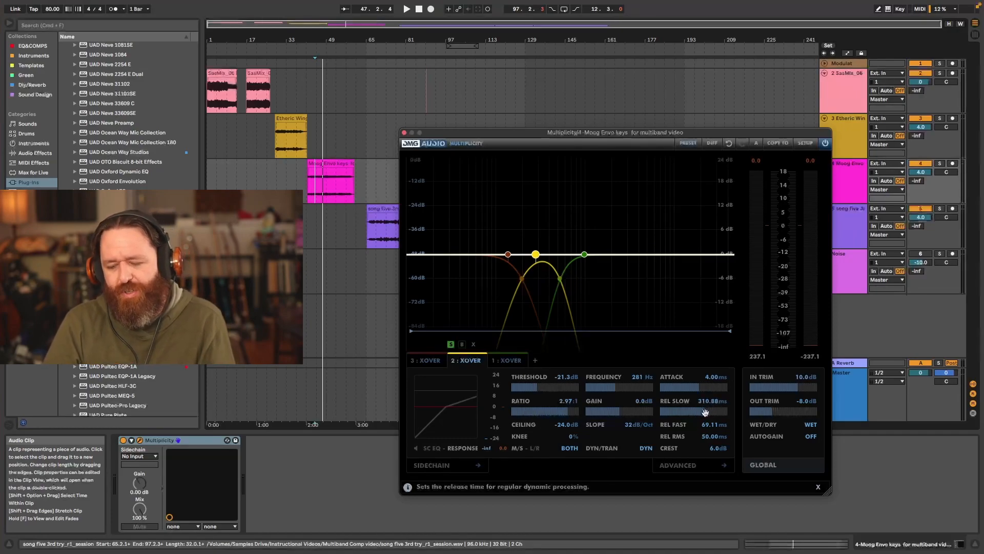
pyautogui.press('space')
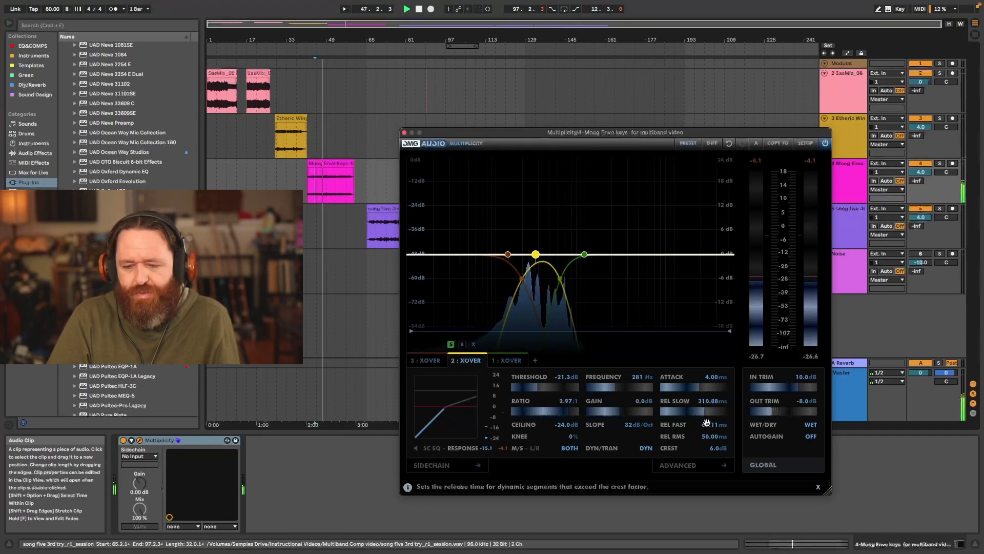
pyautogui.press('space')
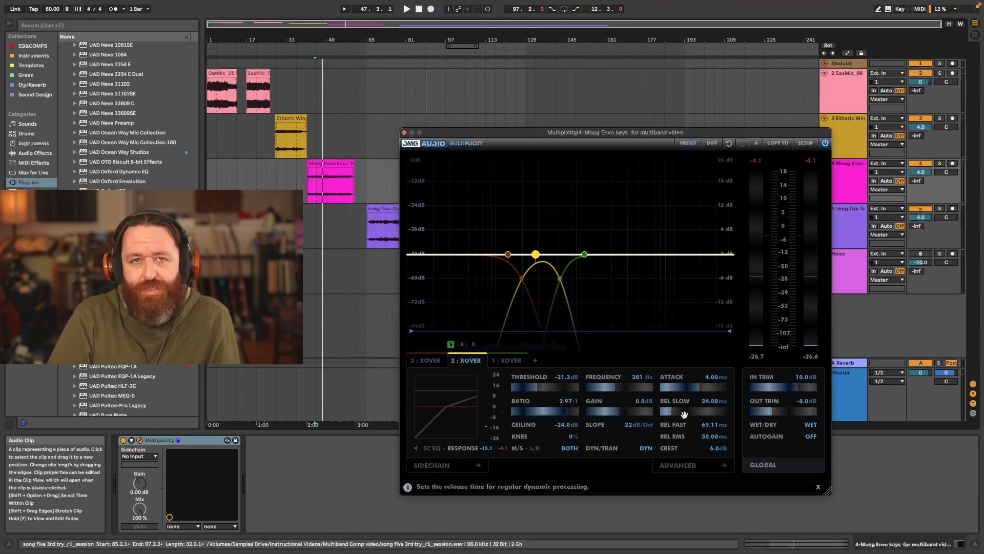
pyautogui.press('space')
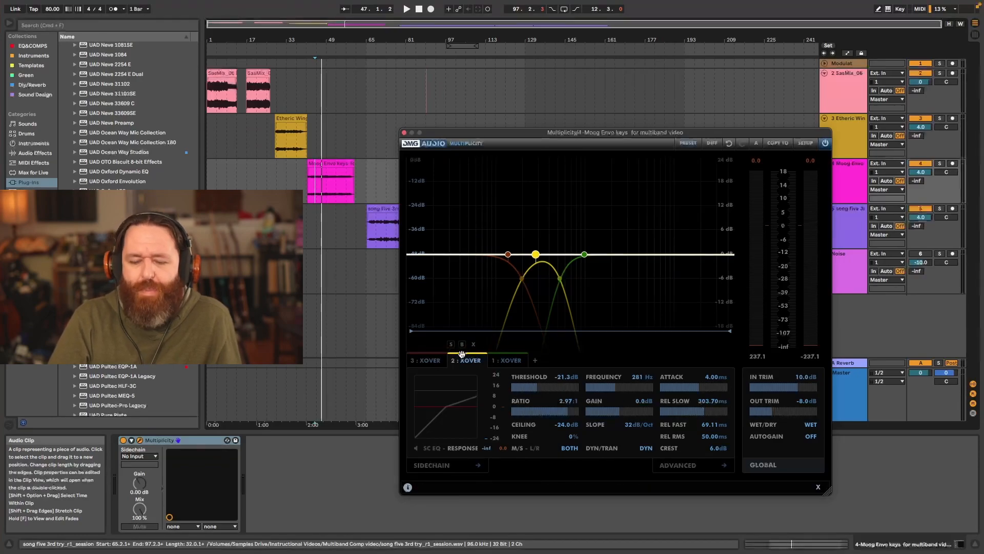
# - Solo the 137 Hz low band, compare it bypassed and active during playback, and unsolo it
pyautogui.click(427, 361)
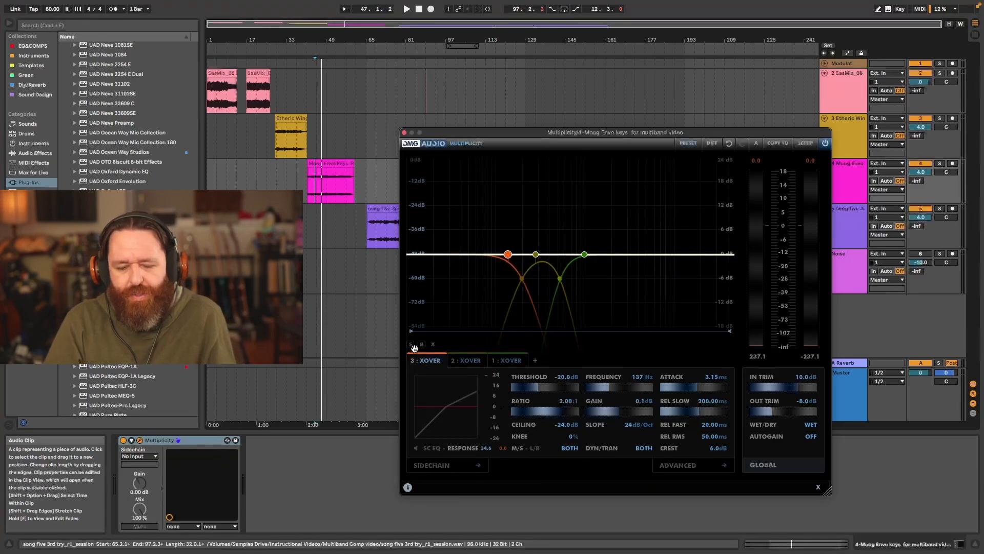
pyautogui.click(422, 344)
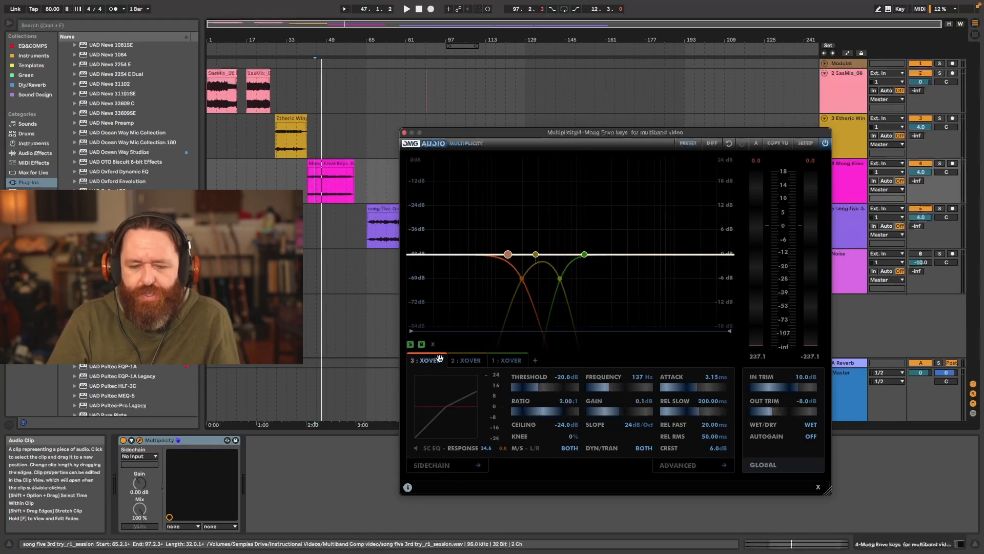
pyautogui.press('space')
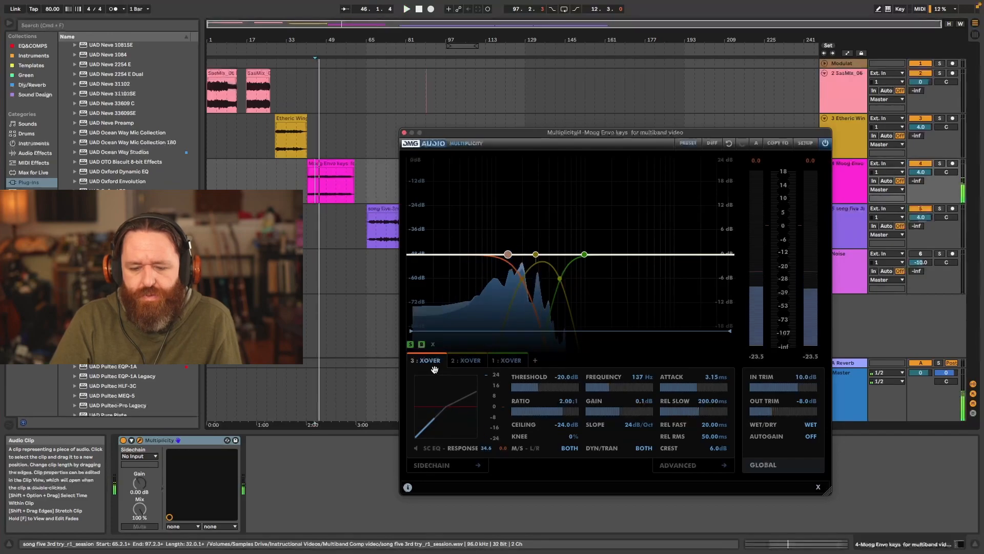
pyautogui.click(421, 344)
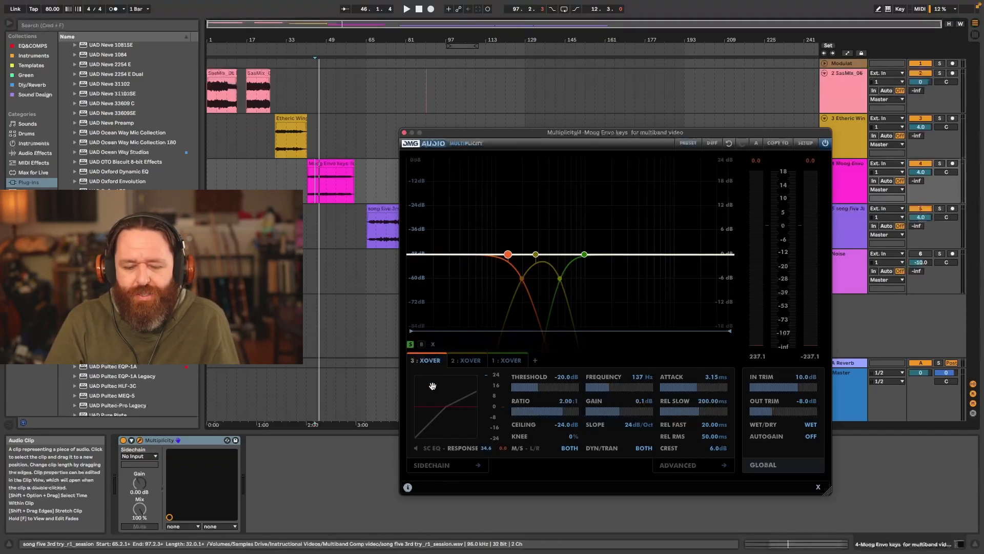
pyautogui.press('space')
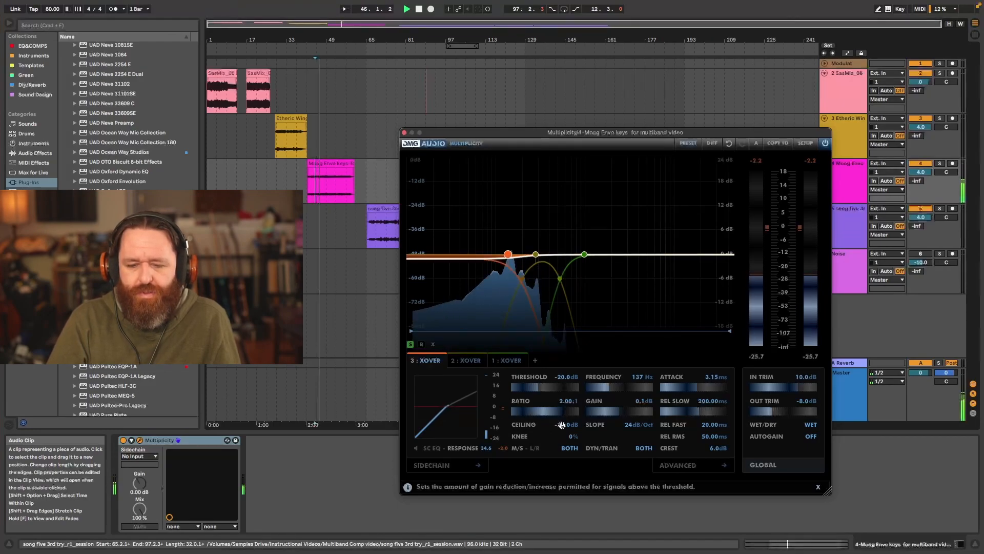
pyautogui.press('space')
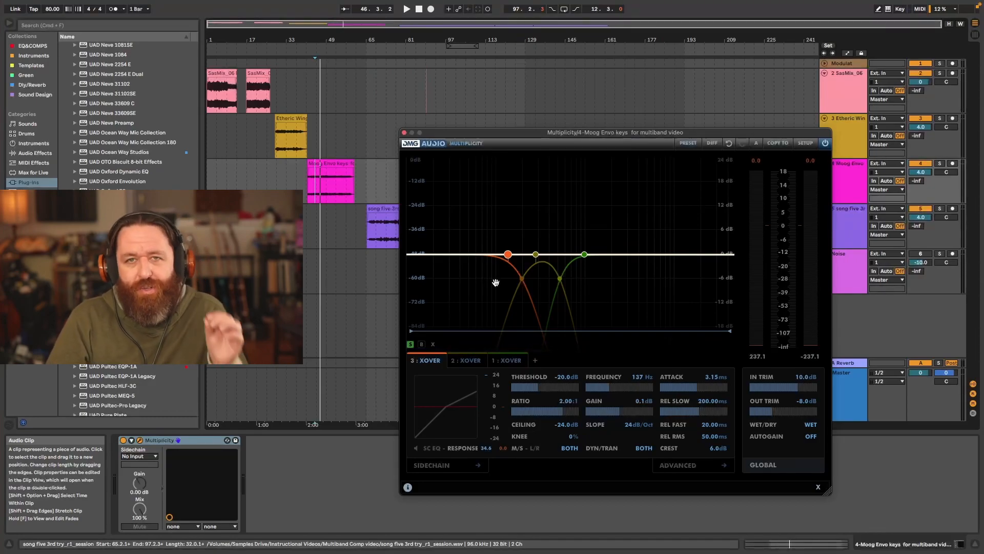
pyautogui.press('space')
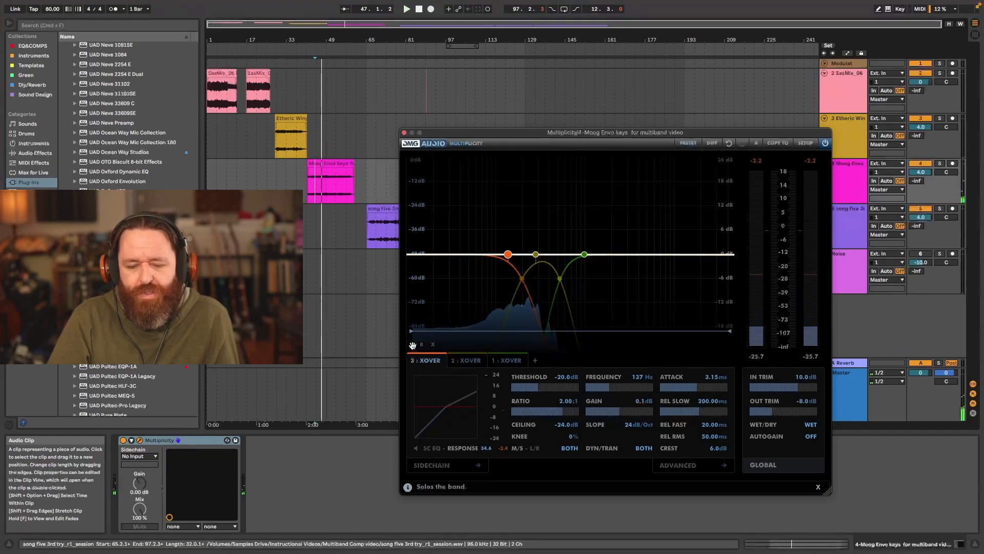
# - Solo the 985 Hz high band and compare it bypassed and active, restarting playback from bar 46 of the Moog clip
pyautogui.click(496, 349)
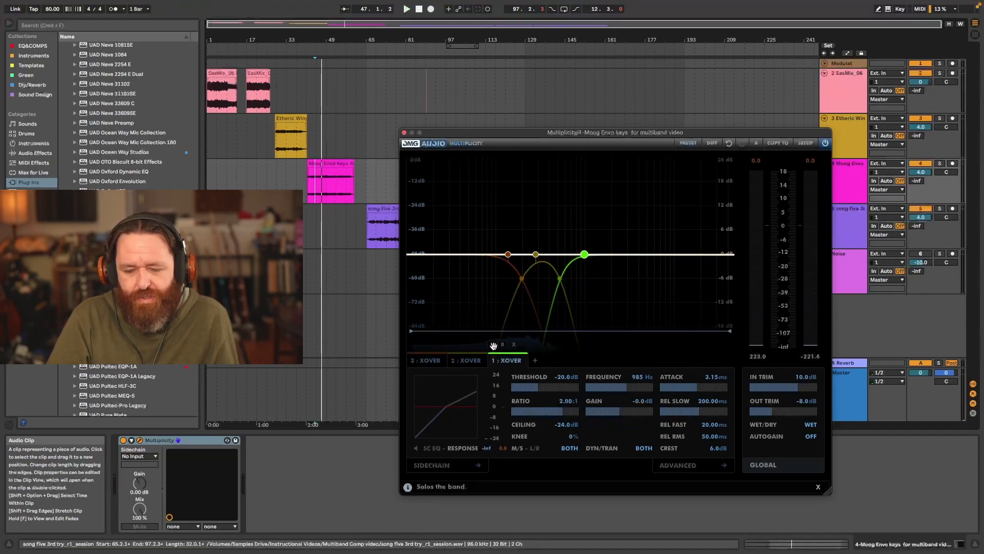
pyautogui.click(492, 345)
pyautogui.click(503, 345)
pyautogui.press('space')
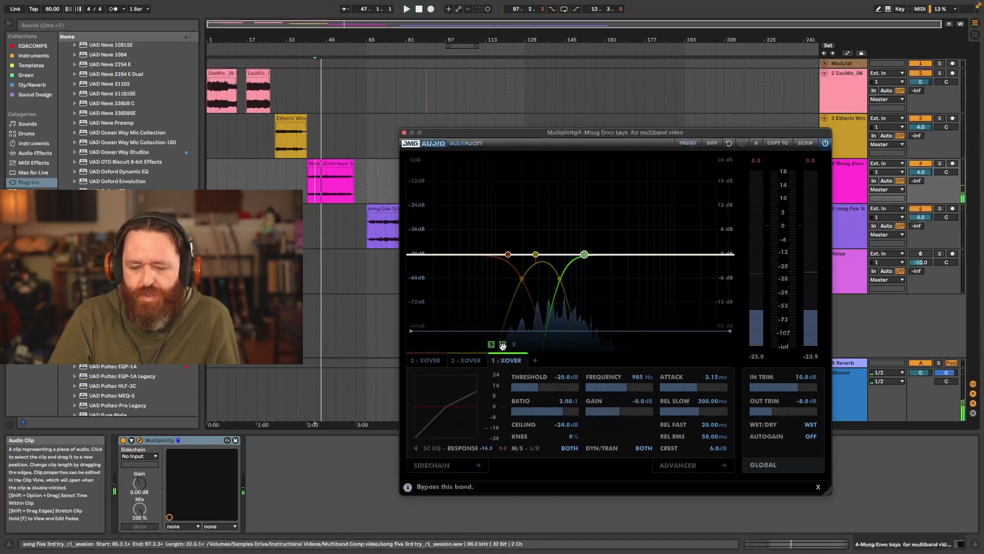
pyautogui.click(320, 182)
pyautogui.press('space')
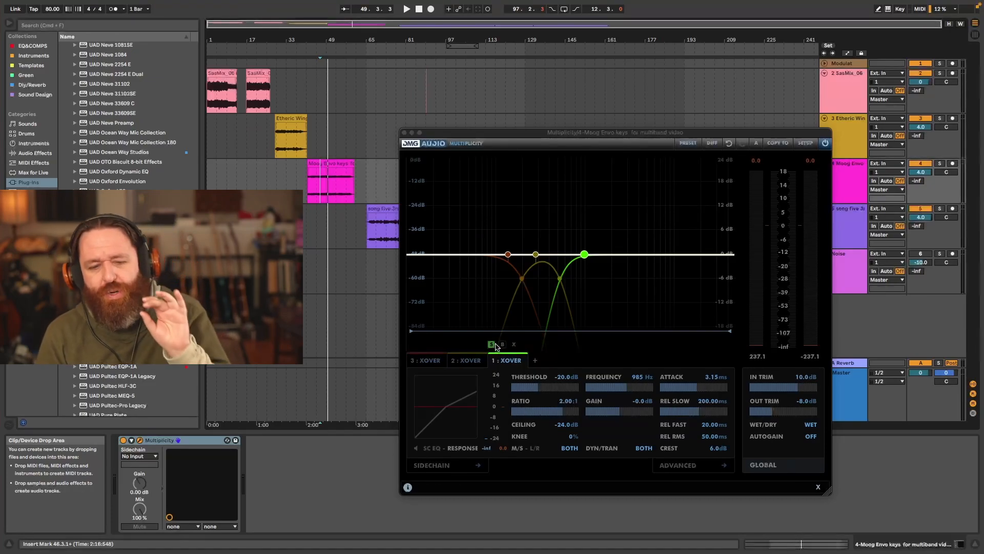
# - Unsolo the high band, compare the full Moog keys with the whole plugin active and bypassed, and close the plugin window
pyautogui.click(492, 345)
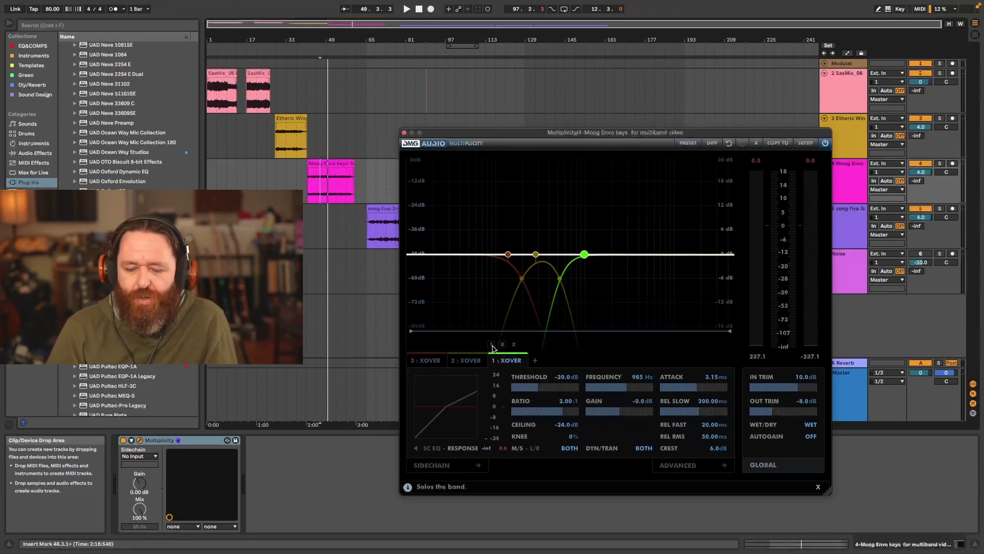
pyautogui.press('space')
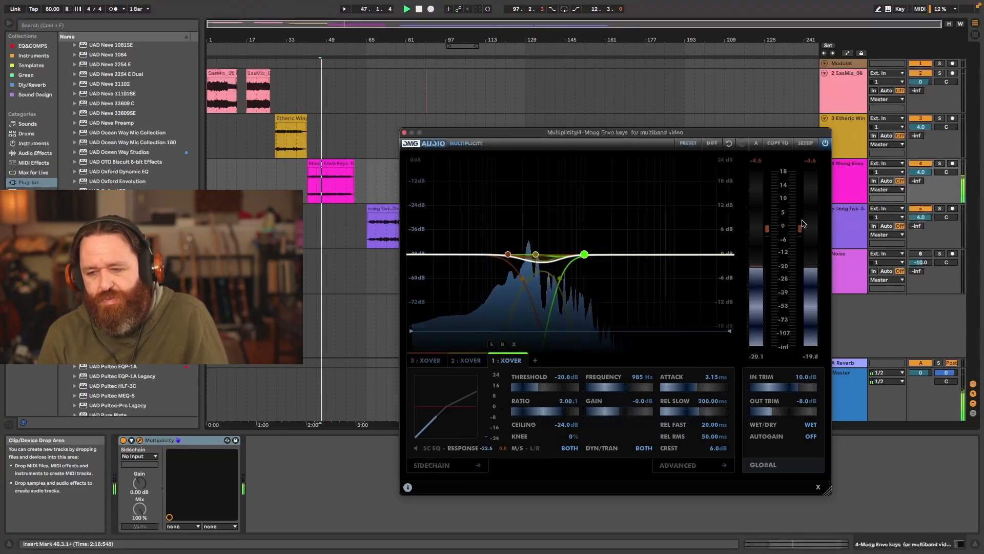
pyautogui.click(824, 145)
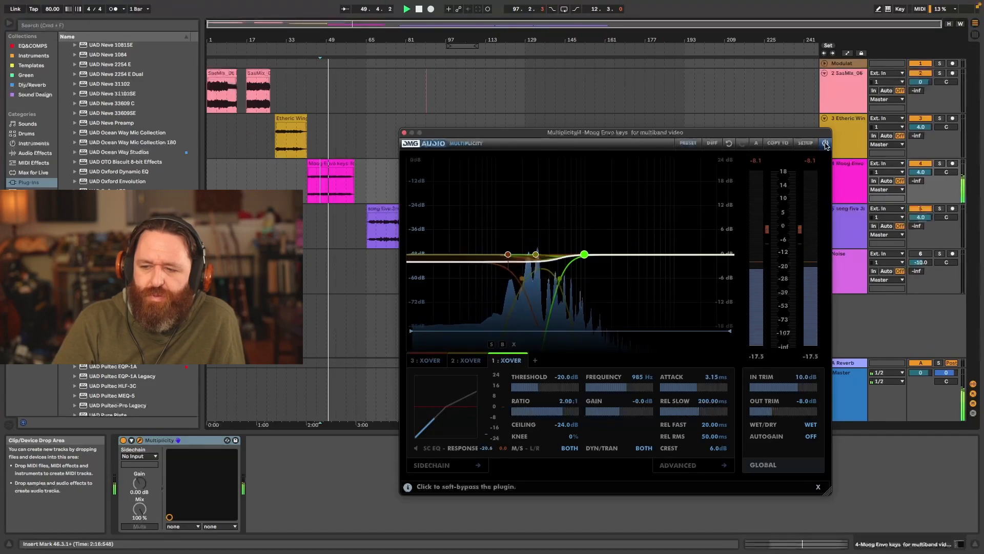
pyautogui.click(825, 145)
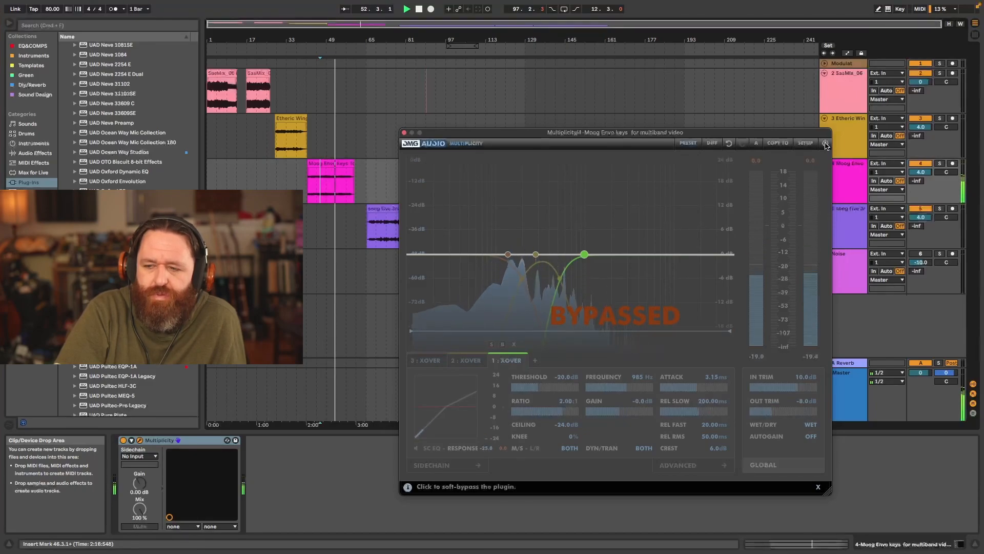
pyautogui.click(826, 145)
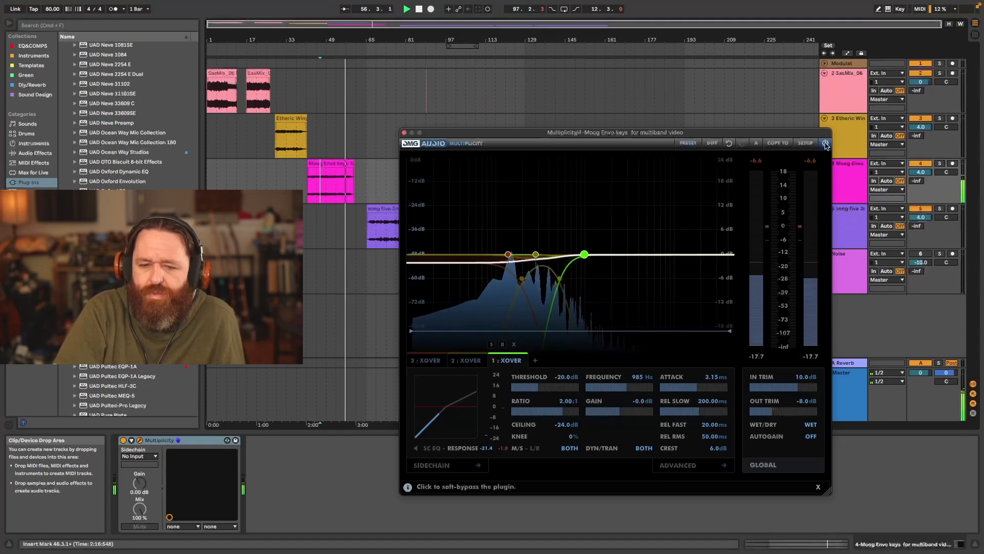
pyautogui.press('space')
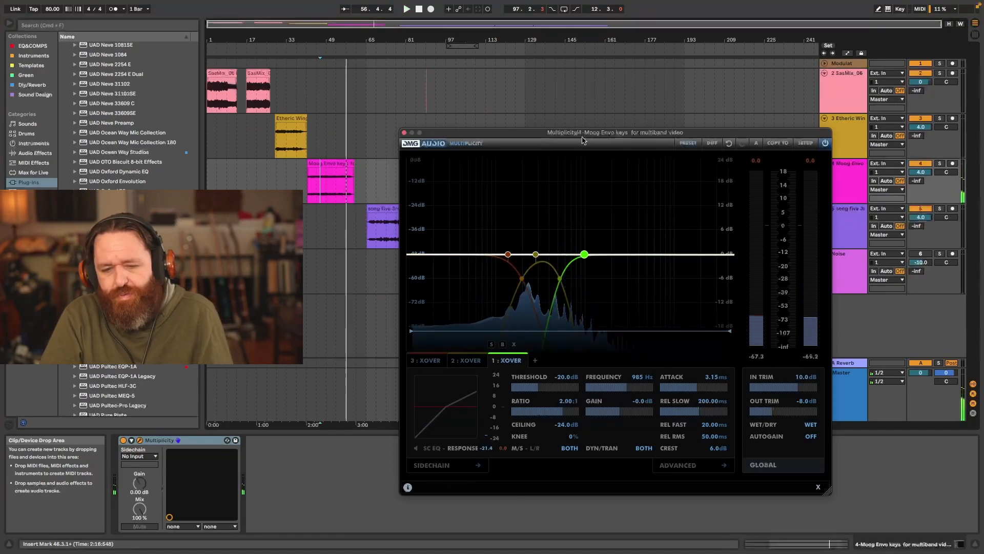
pyautogui.click(404, 132)
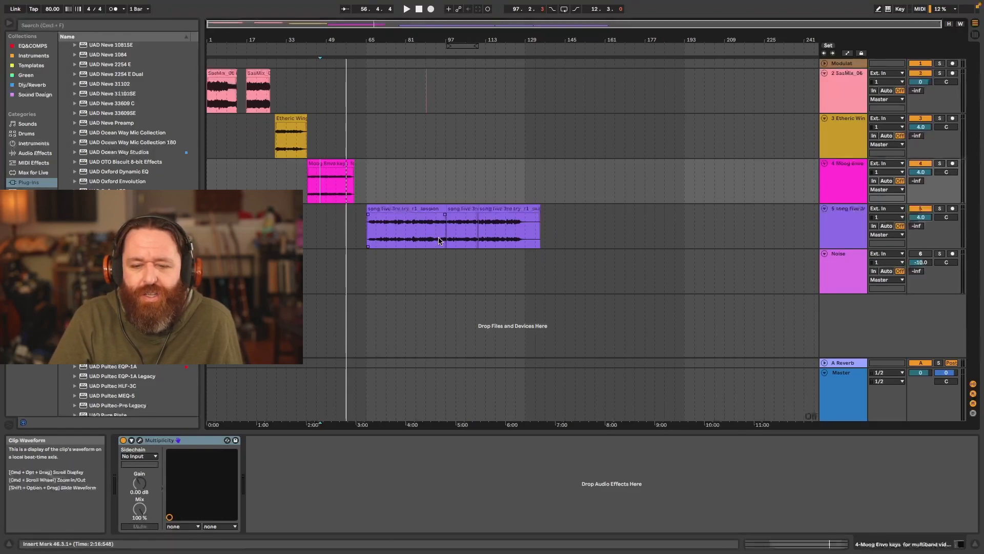
# - On the Noise track, switch on the Max Audio Effect device, open the Multiplicity plugin and activate the track
pyautogui.click(501, 279)
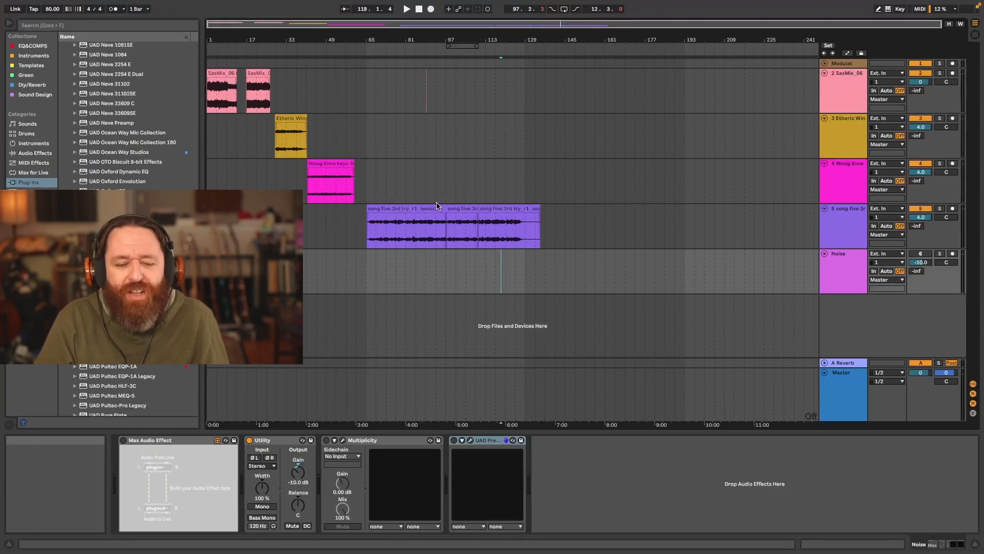
pyautogui.click(583, 269)
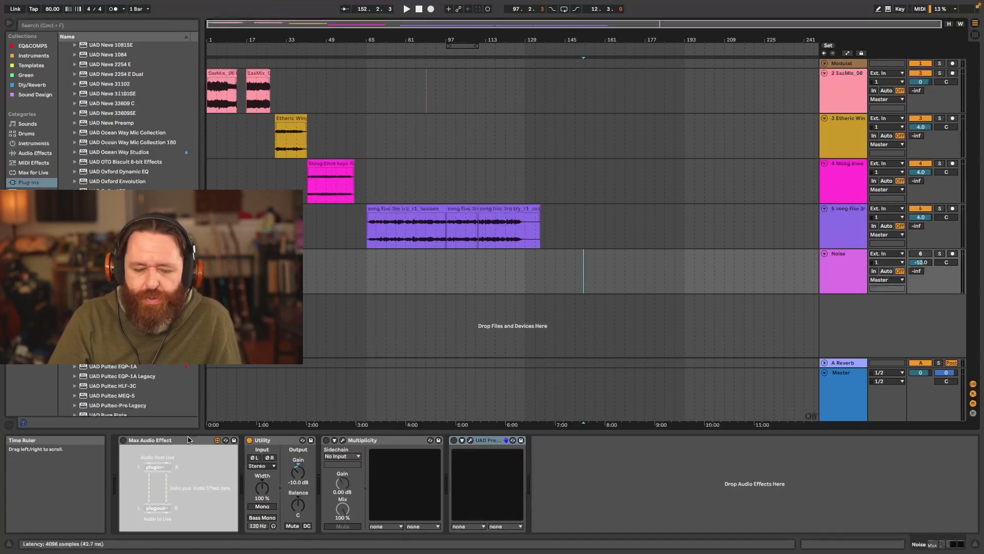
pyautogui.click(124, 441)
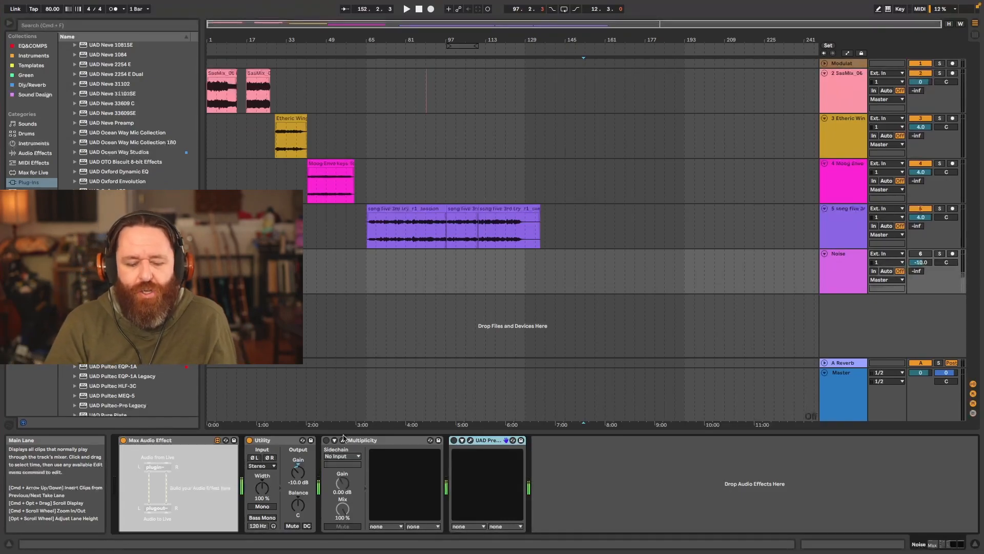
pyautogui.click(342, 440)
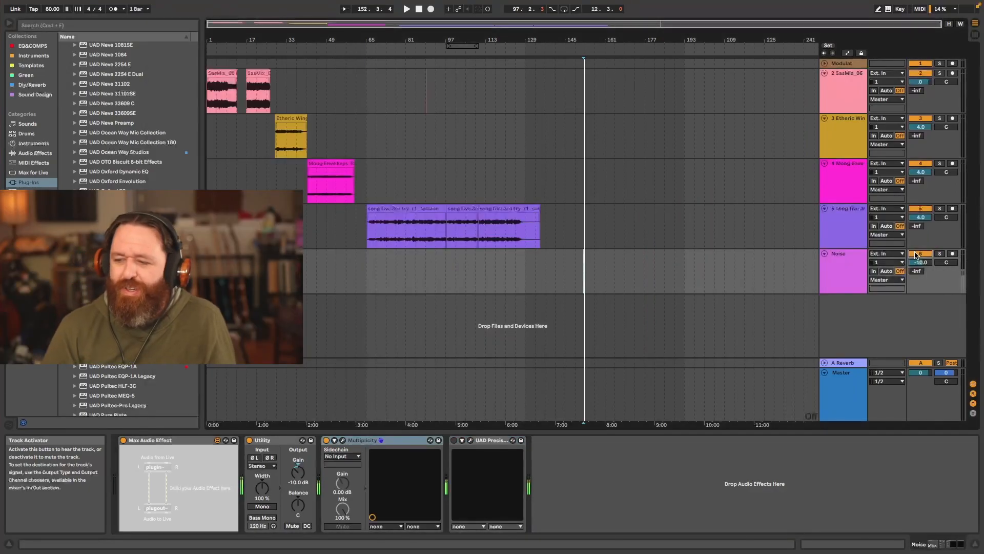
pyautogui.click(916, 255)
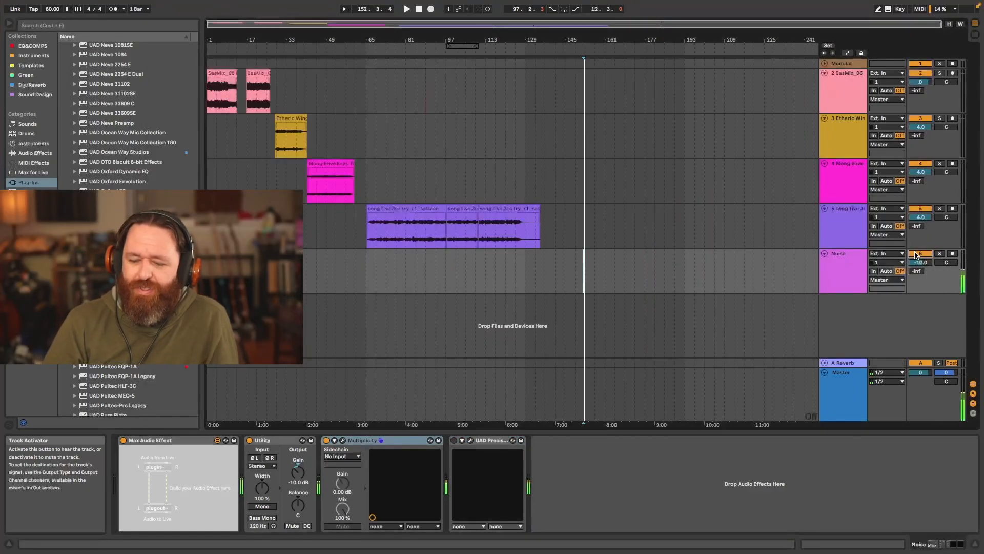
# - Open Multiplicity from the Noise track's device chain, deactivate the track, and reposition the plugin window
pyautogui.click(343, 441)
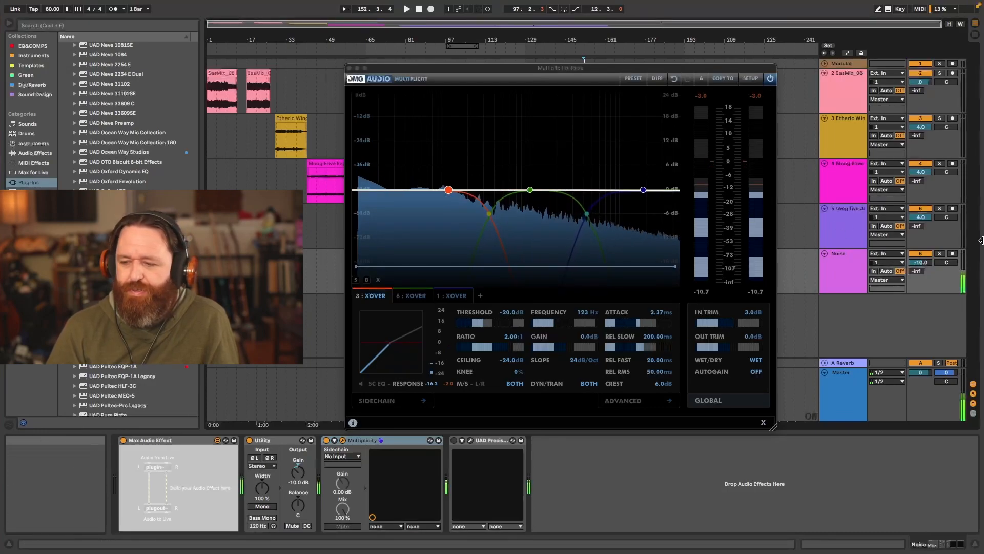
pyautogui.click(921, 254)
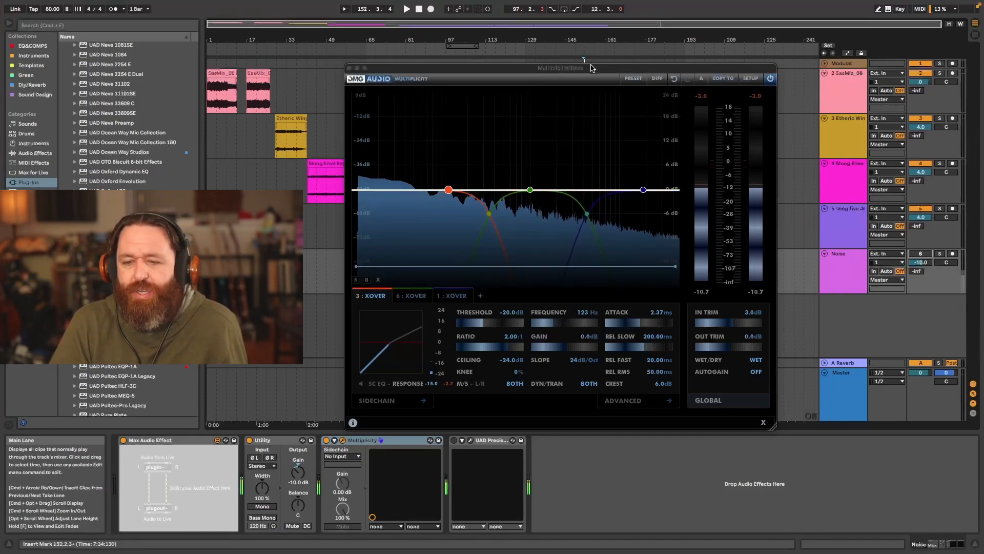
pyautogui.moveTo(591, 68); pyautogui.dragTo(564, 67)
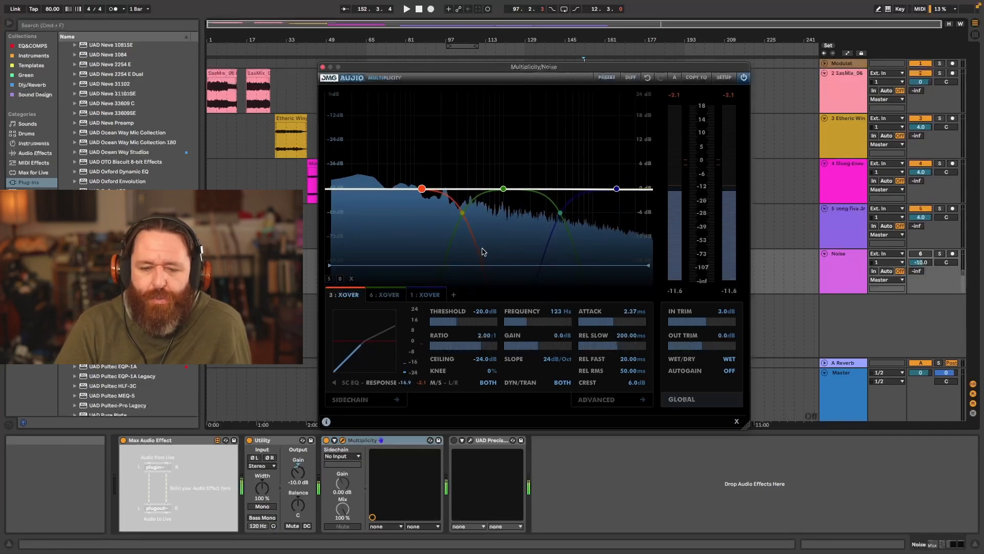
# - Examine the settings of Multiplicity's three crossover bands at 123 Hz, 1.0 kHz and 18.7 kHz
pyautogui.moveTo(422, 191)
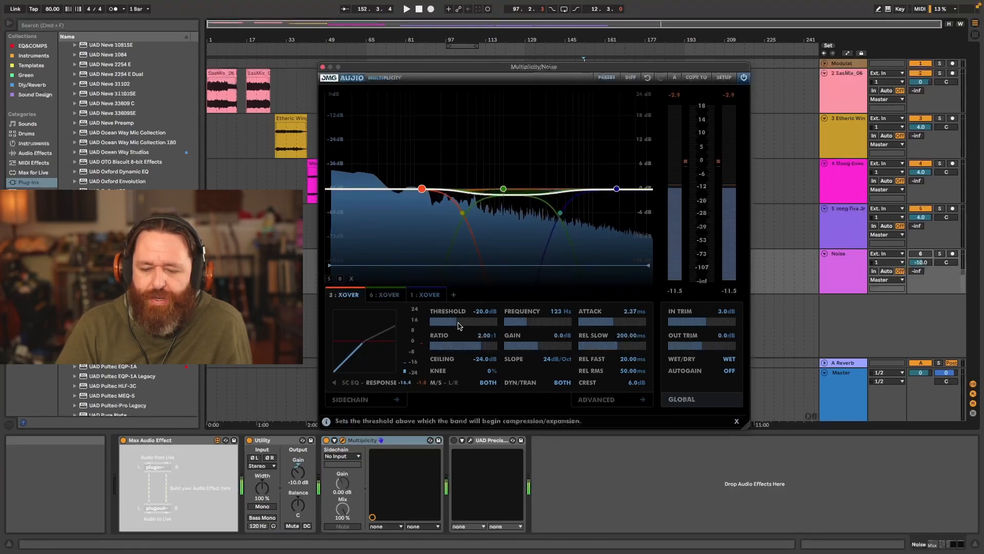
pyautogui.click(504, 189)
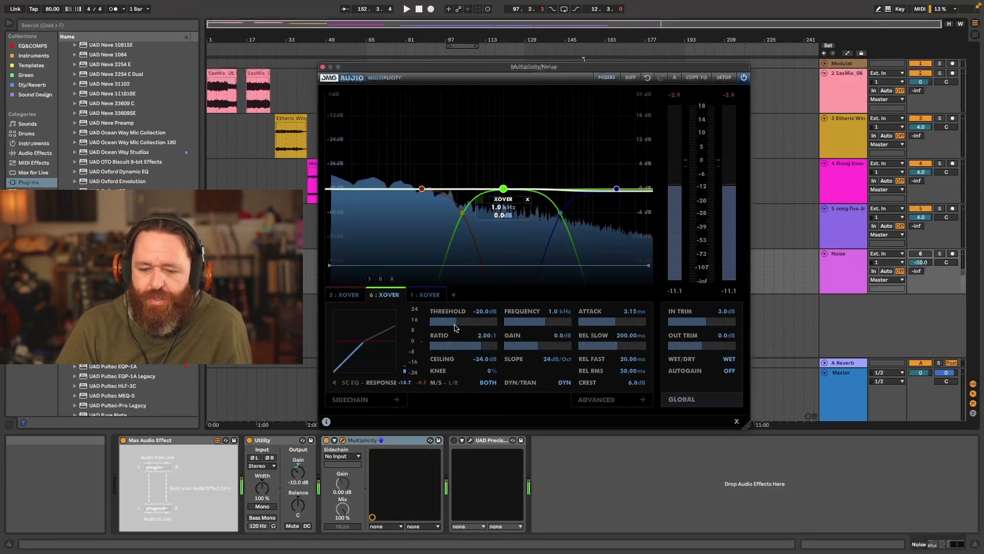
pyautogui.click(612, 189)
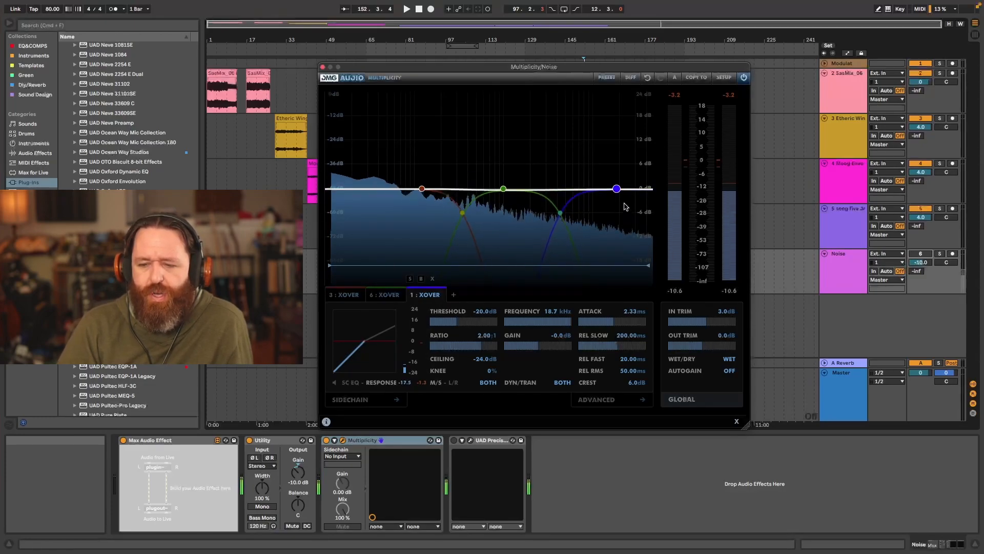
pyautogui.moveTo(618, 191)
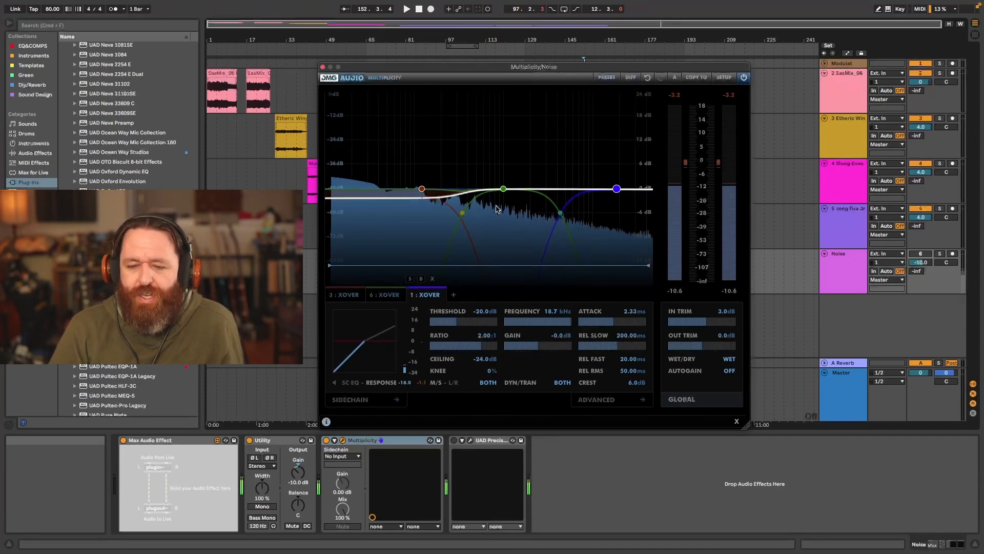
pyautogui.click(503, 188)
pyautogui.click(422, 189)
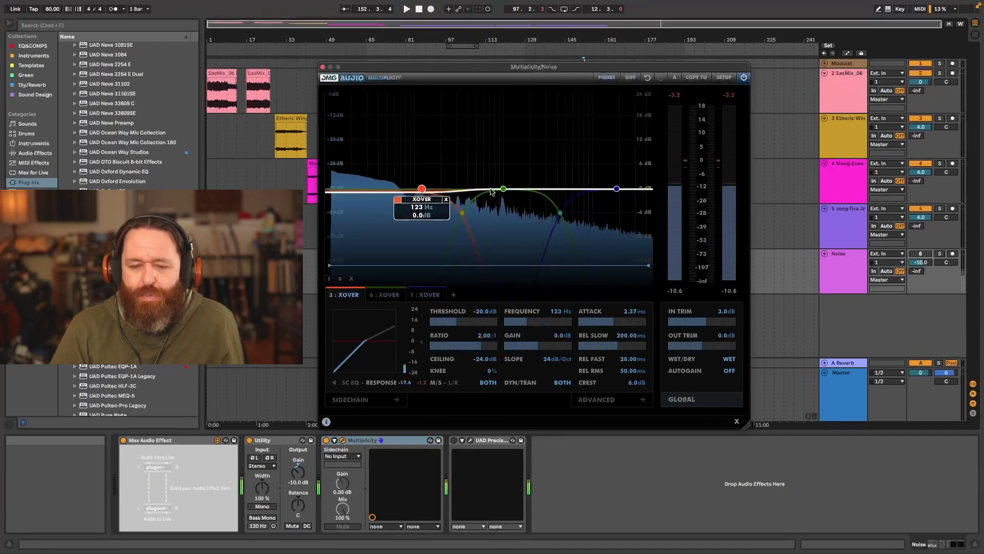
pyautogui.click(617, 190)
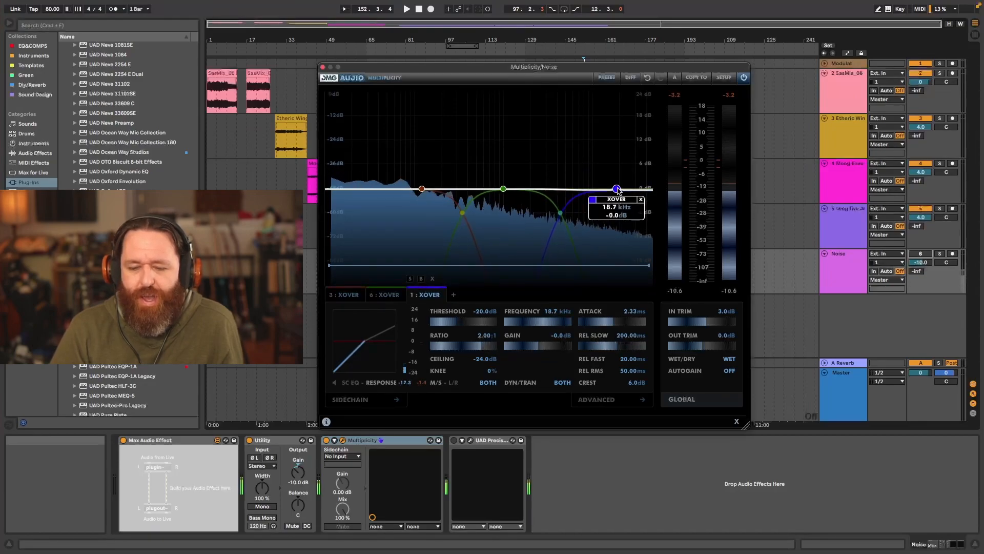
# - Close Multiplicity with its device switched off, then switch on UAD Precision Multiband and open its plugin window
pyautogui.click(323, 67)
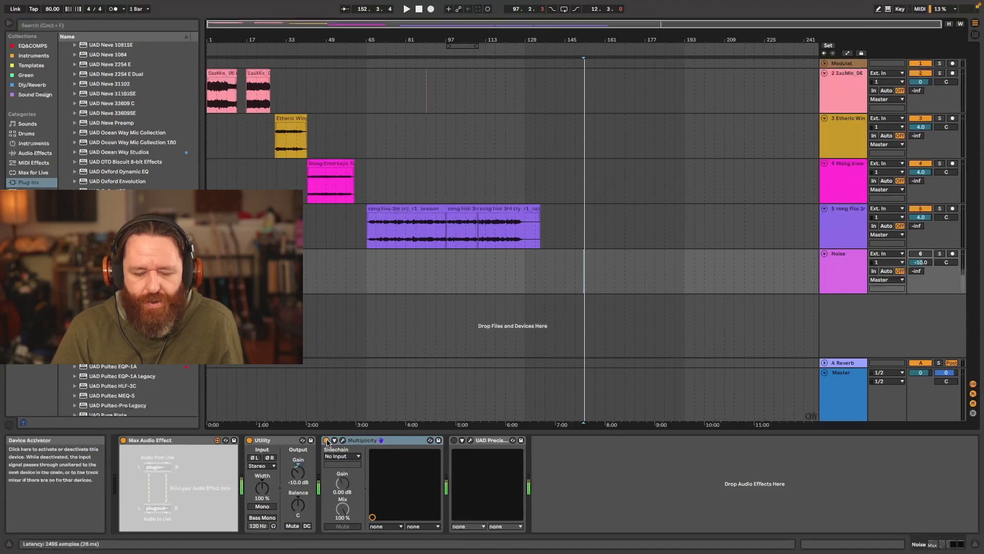
pyautogui.click(454, 440)
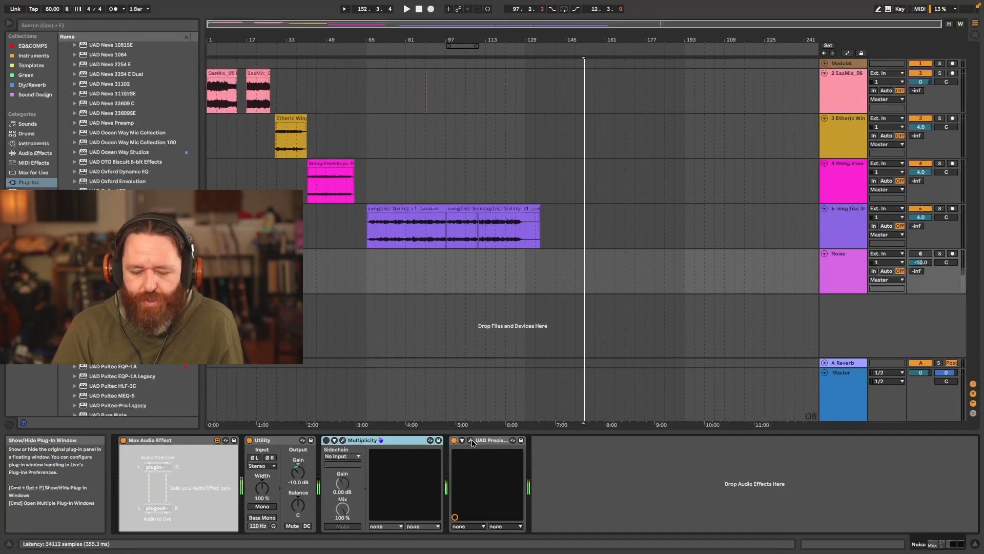
pyautogui.click(473, 440)
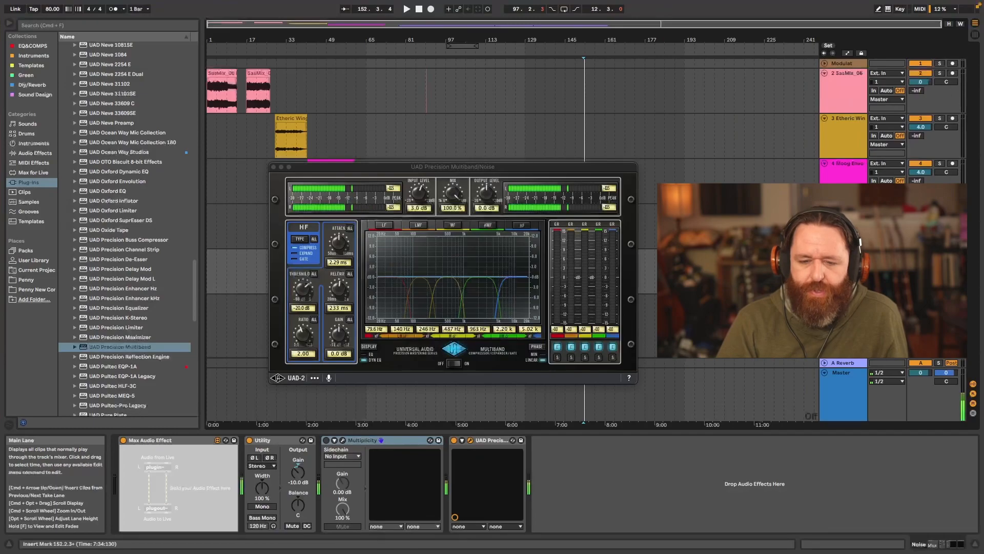
pyautogui.moveTo(588, 167); pyautogui.dragTo(885, 154)
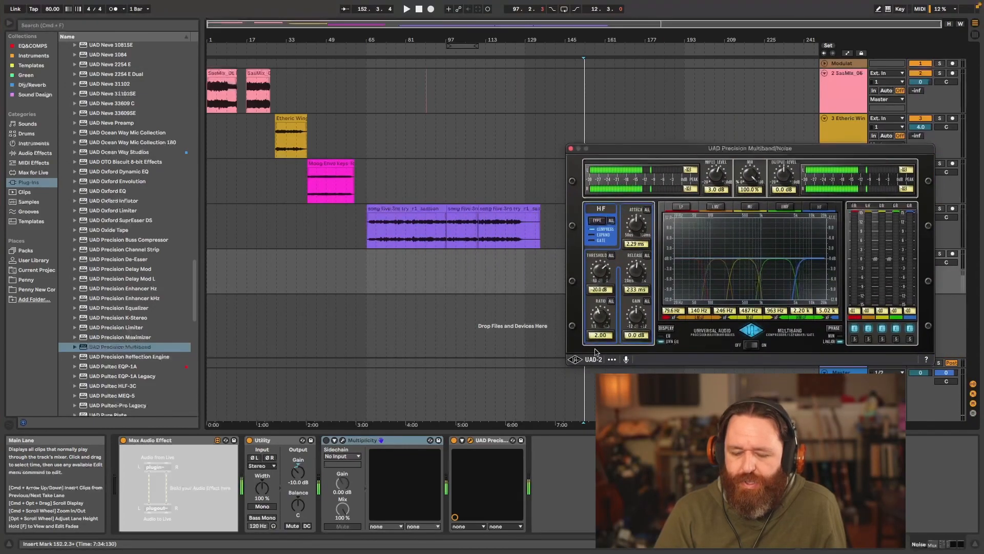
# - Reopen Multiplicity beside the UAD Precision Multiband window and switch the device on
pyautogui.click(344, 441)
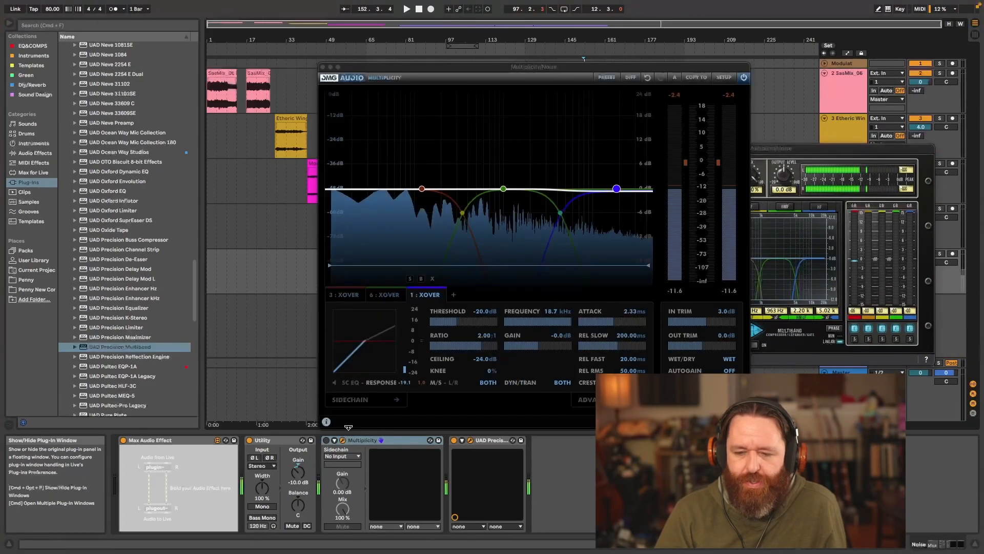
pyautogui.moveTo(545, 72); pyautogui.dragTo(331, 66)
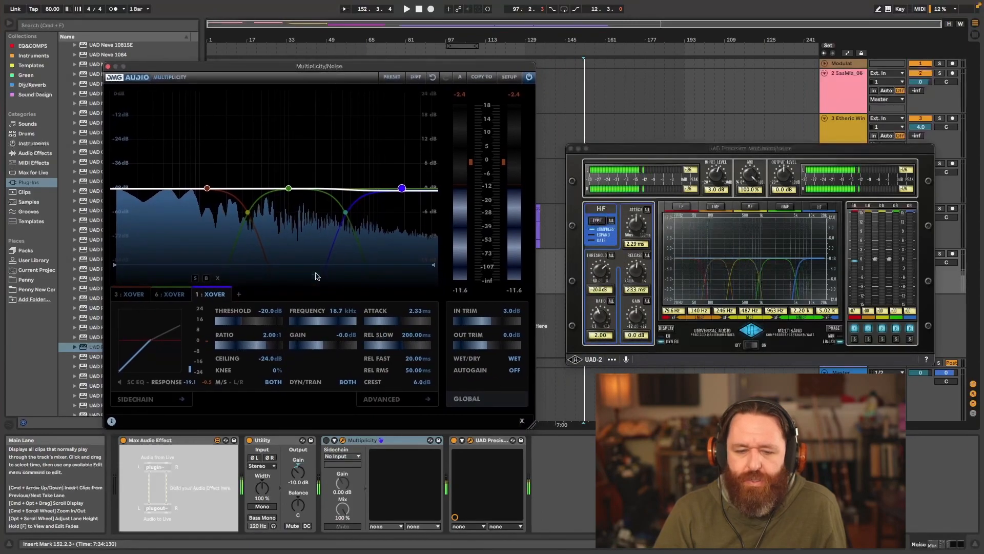
pyautogui.click(325, 441)
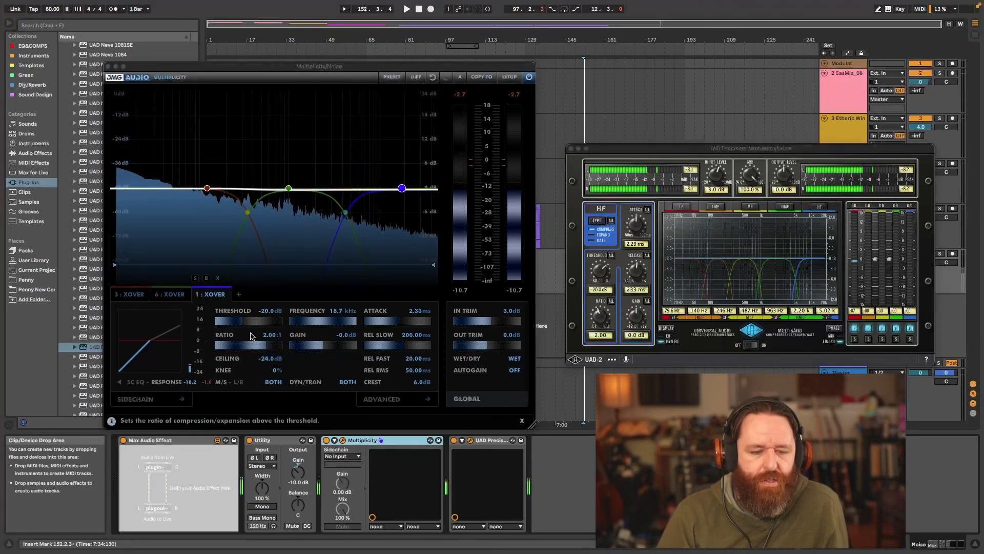
# - Select Multiplicity's 123 Hz band and soft-bypass the plugin
pyautogui.click(207, 189)
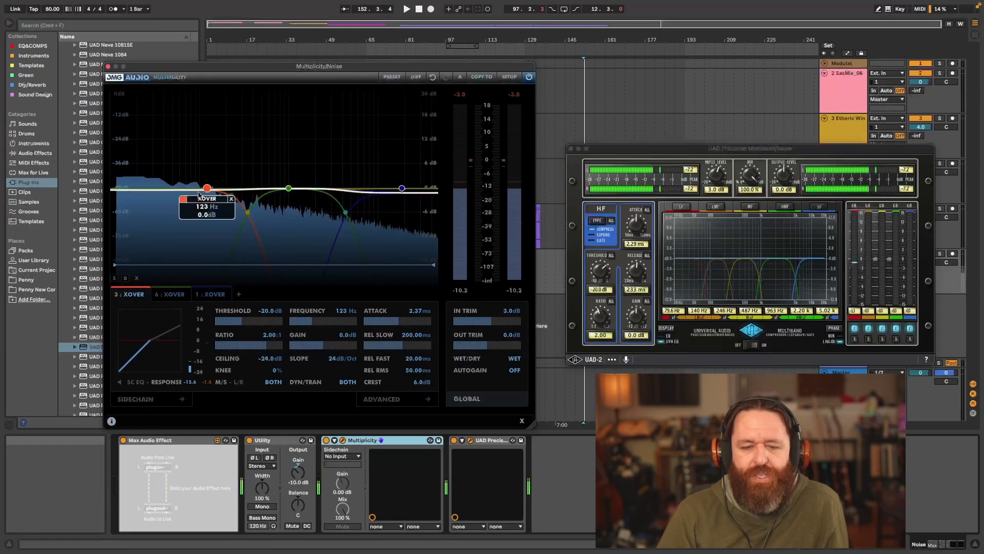
pyautogui.click(529, 76)
pyautogui.moveTo(644, 148); pyautogui.dragTo(636, 148)
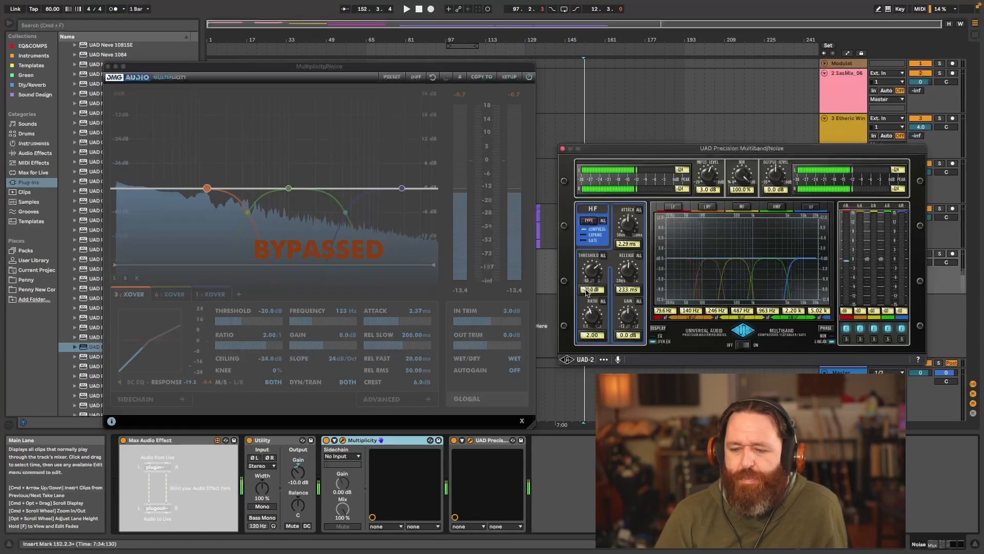
# - Step through the UAD Precision Multiband's LF, LMF, MF, HMF and HF bands to review their settings
pyautogui.click(674, 206)
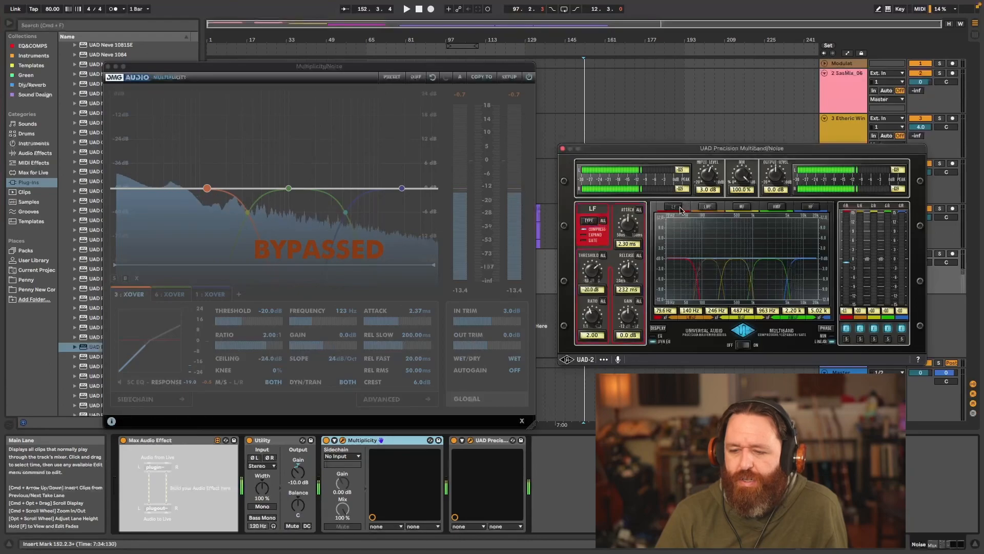
pyautogui.click(706, 207)
pyautogui.click(742, 206)
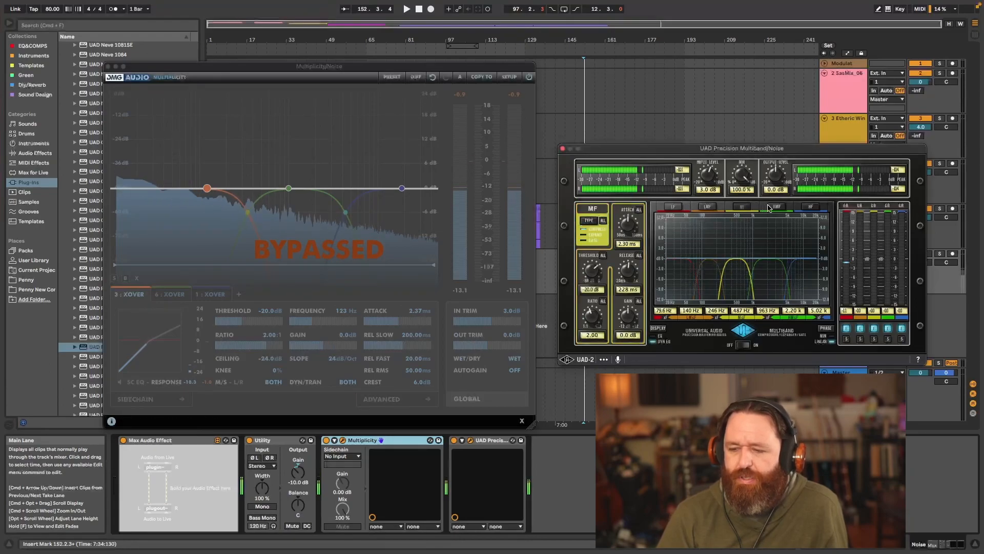
pyautogui.click(773, 206)
pyautogui.click(810, 207)
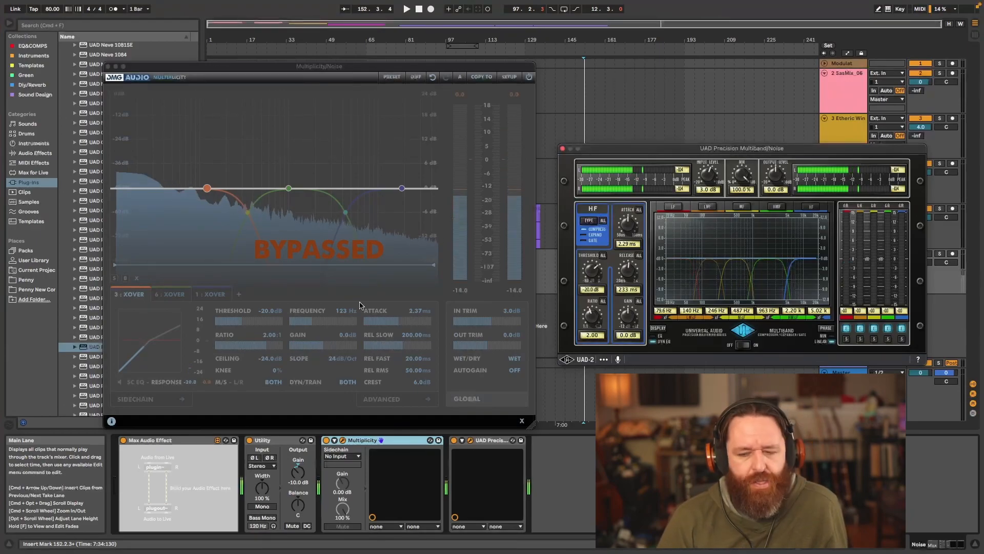
# - Cycle through Precision Multiband's five bands again, finishing on LF, to compare its band layout with Multiplicity's
pyautogui.moveTo(596, 149); pyautogui.dragTo(574, 143)
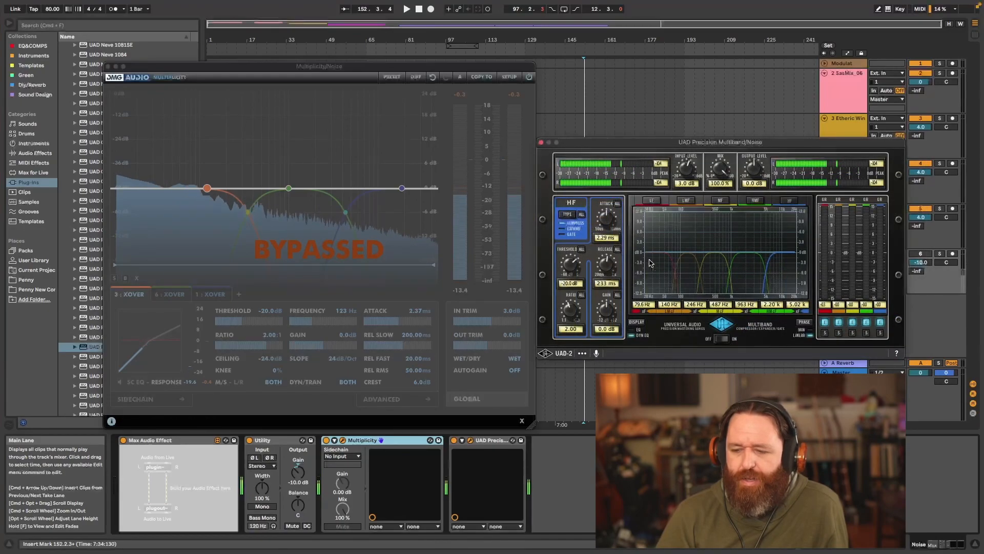
pyautogui.click(659, 201)
pyautogui.click(690, 201)
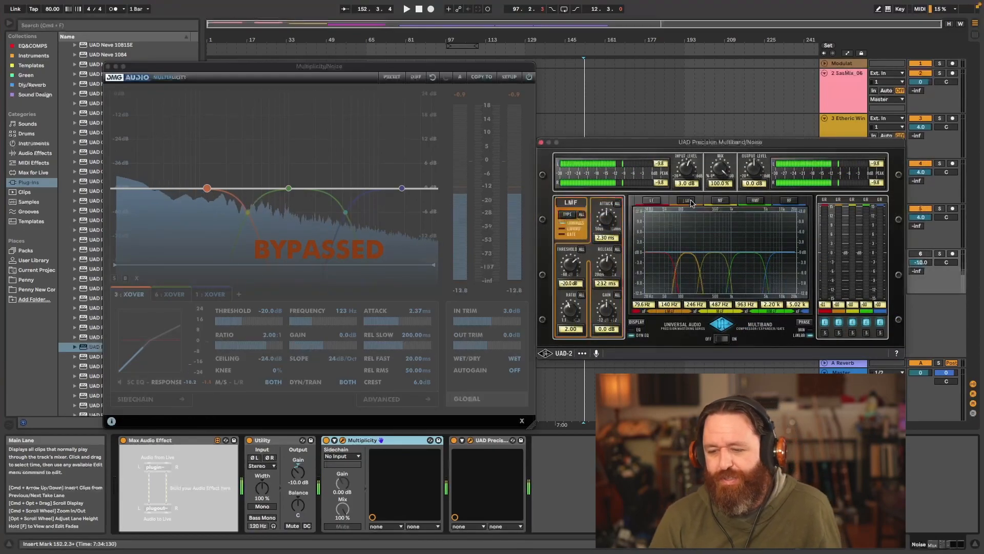
pyautogui.click(721, 201)
pyautogui.click(755, 201)
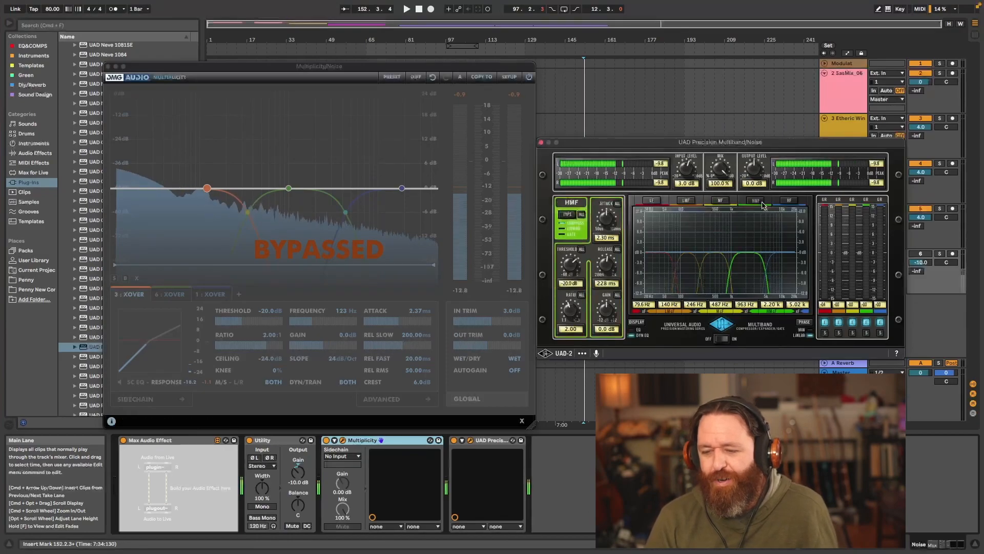
pyautogui.click(796, 203)
pyautogui.click(649, 201)
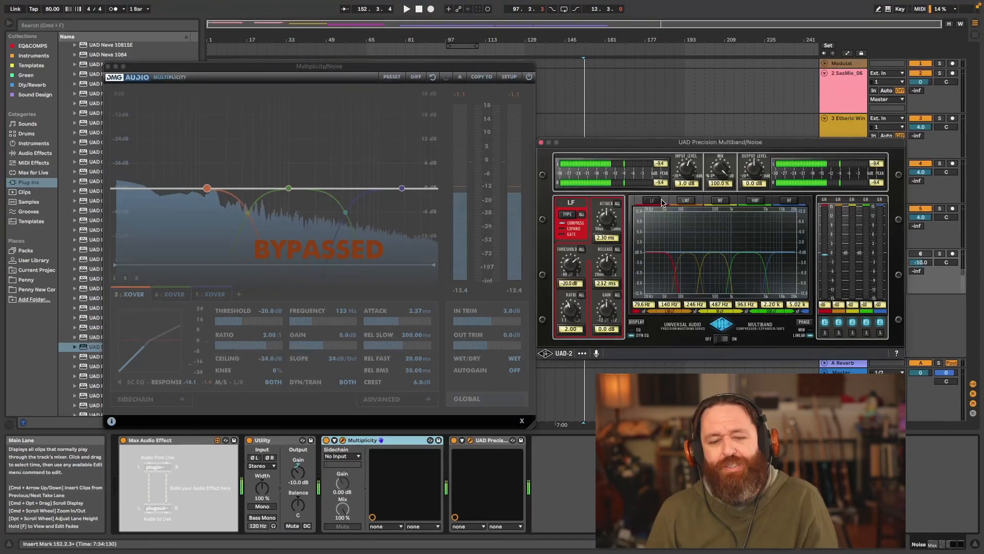
pyautogui.click(290, 190)
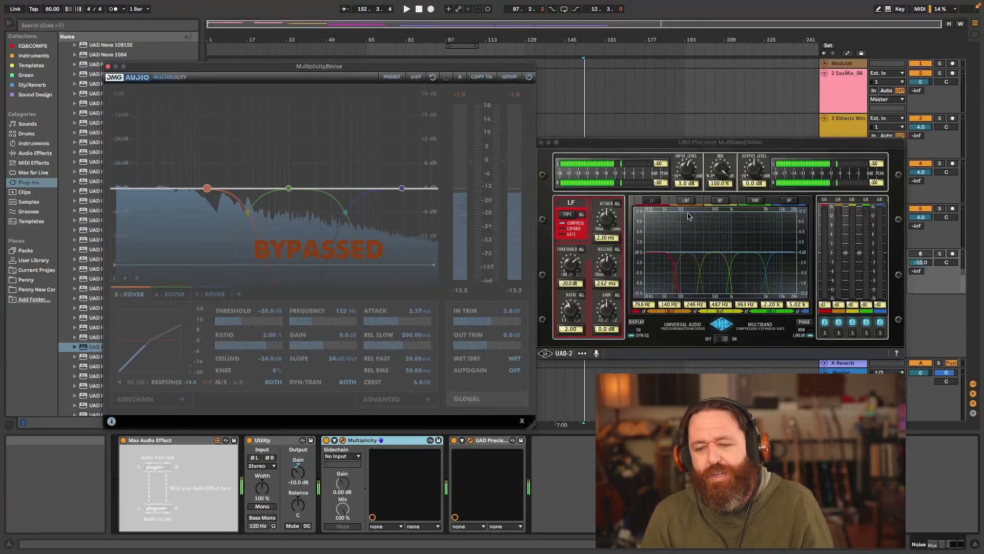
# - Raise Precision Multiband's input level to 12.8 dB and select the LMF band
pyautogui.moveTo(686, 173); pyautogui.dragTo(689, 156)
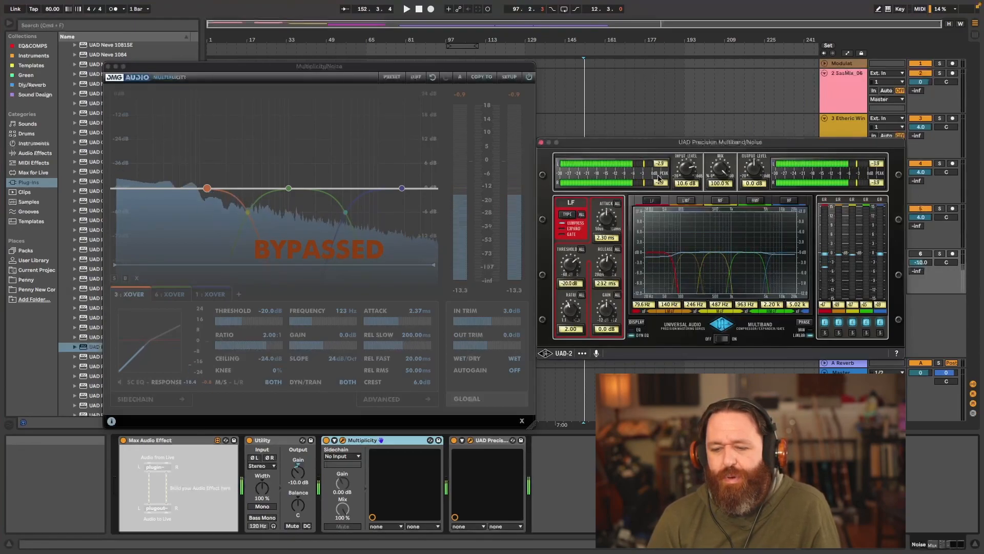
pyautogui.moveTo(691, 170); pyautogui.dragTo(691, 168)
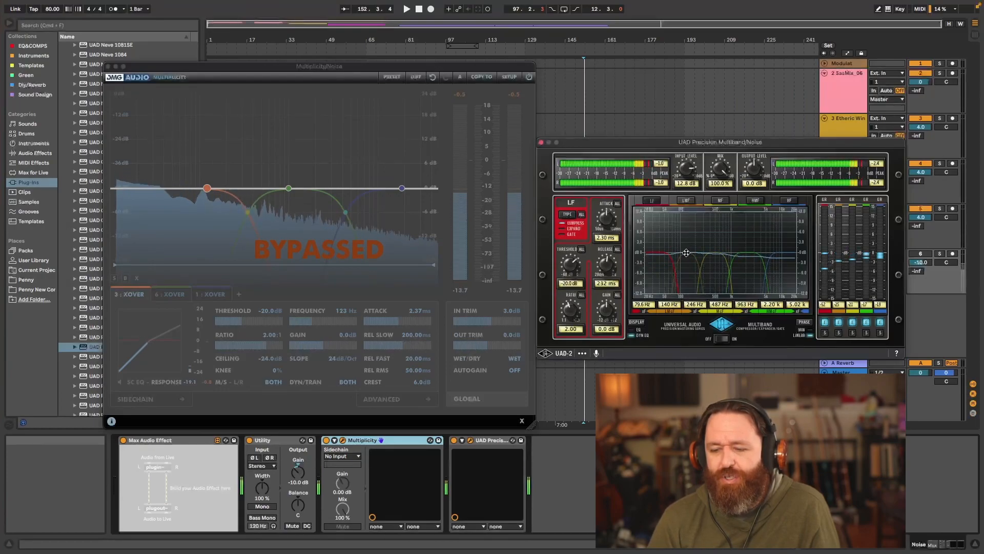
pyautogui.click(689, 202)
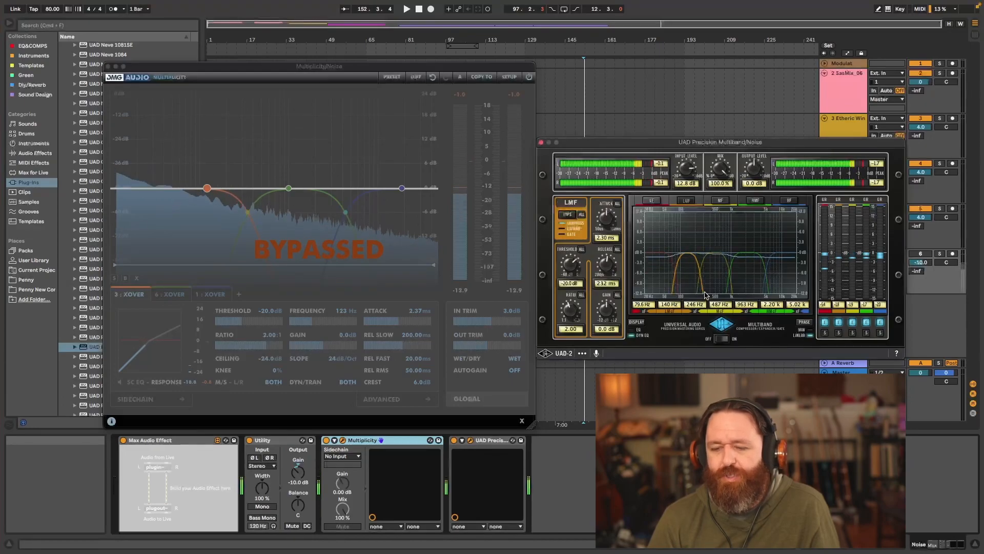
# - Shift the MF band's crossover edges up and down, settling at 434 Hz and 829 Hz, and select the HMF band
pyautogui.click(720, 200)
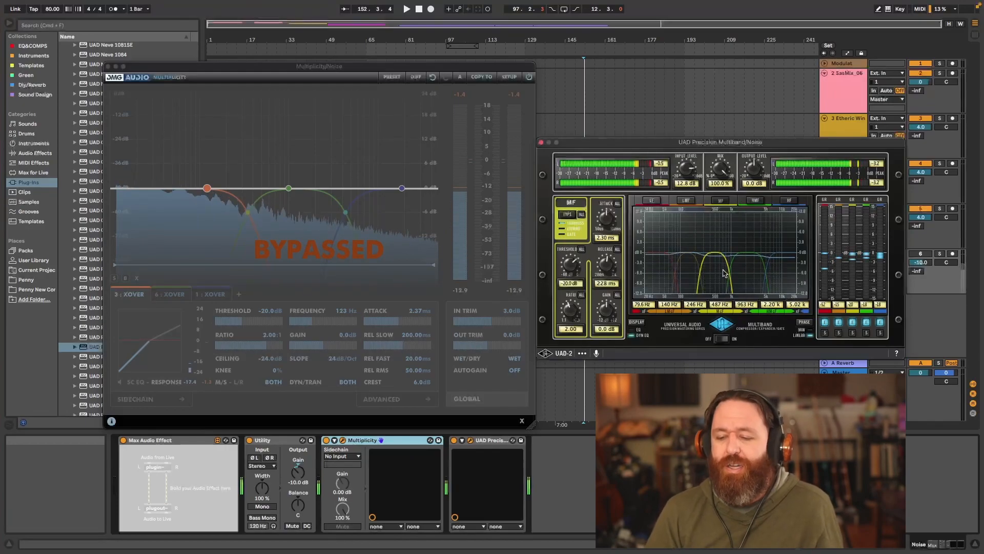
pyautogui.moveTo(729, 271); pyautogui.dragTo(747, 271)
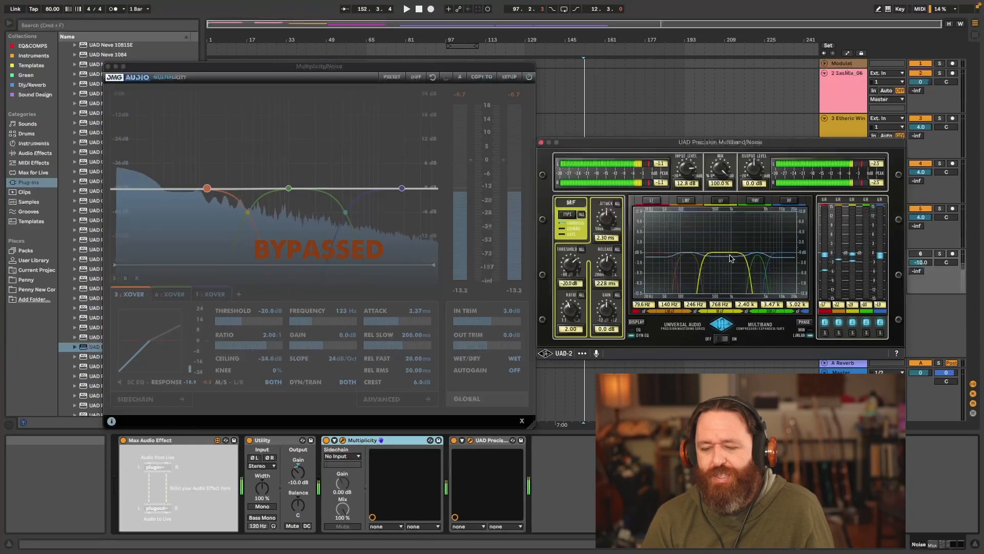
pyautogui.moveTo(749, 275); pyautogui.dragTo(725, 276)
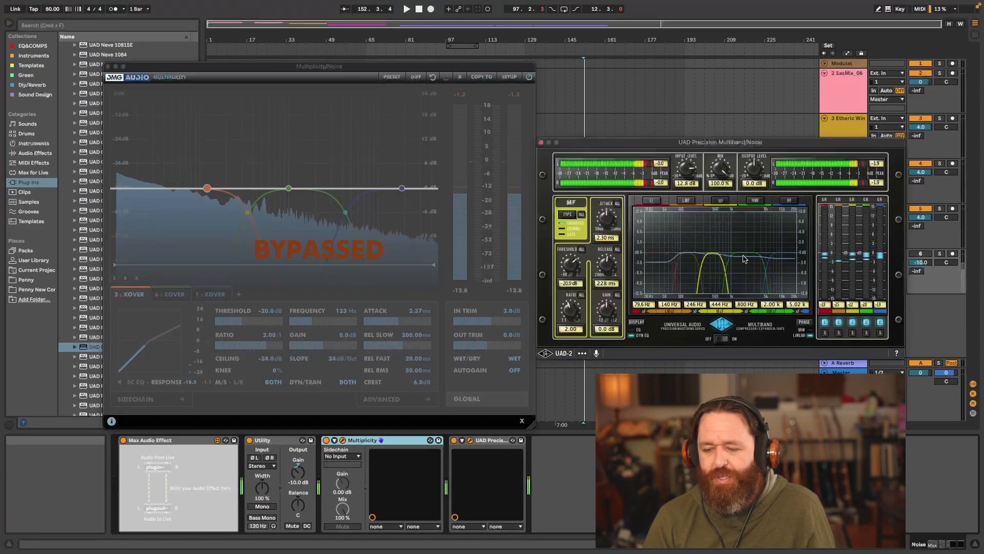
pyautogui.moveTo(725, 272); pyautogui.dragTo(700, 273)
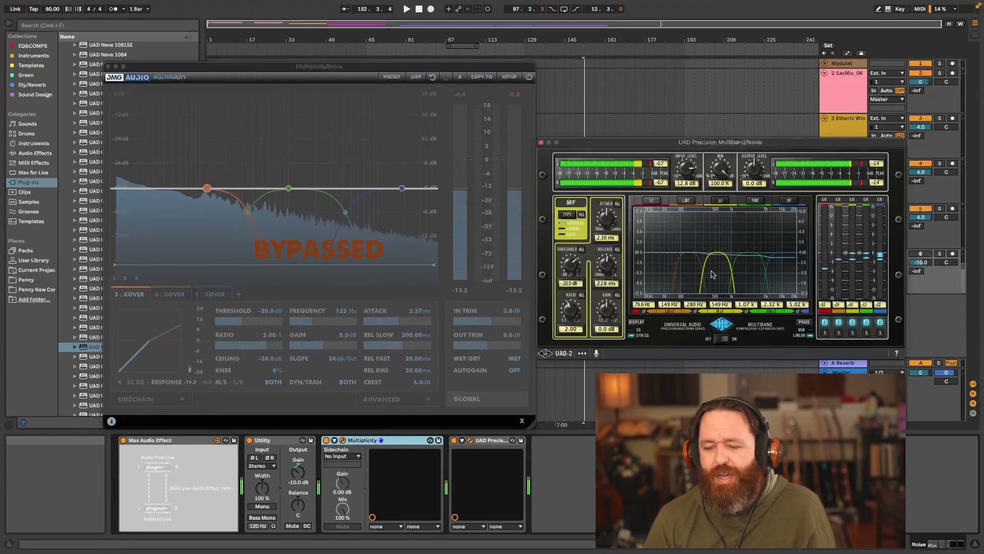
pyautogui.moveTo(703, 273); pyautogui.dragTo(730, 273)
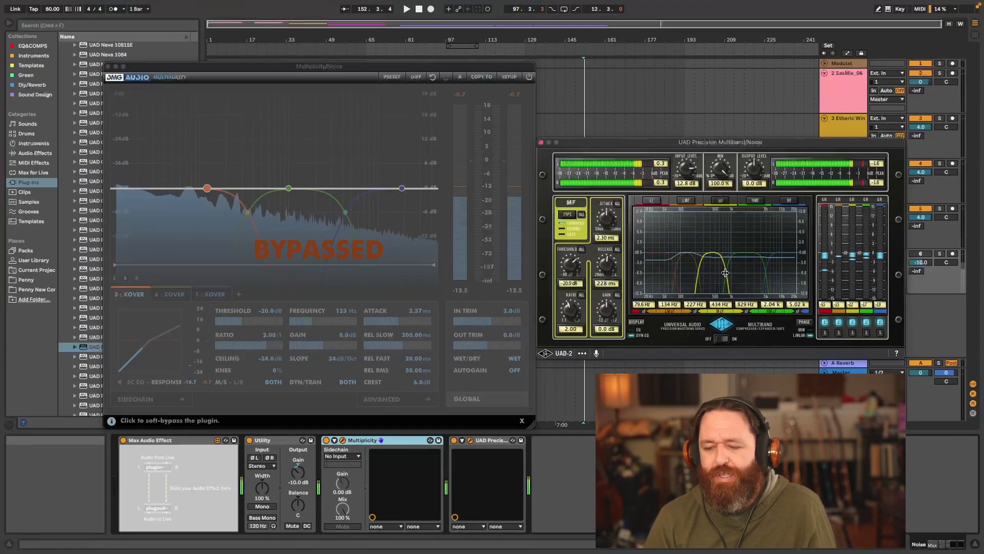
pyautogui.click(764, 275)
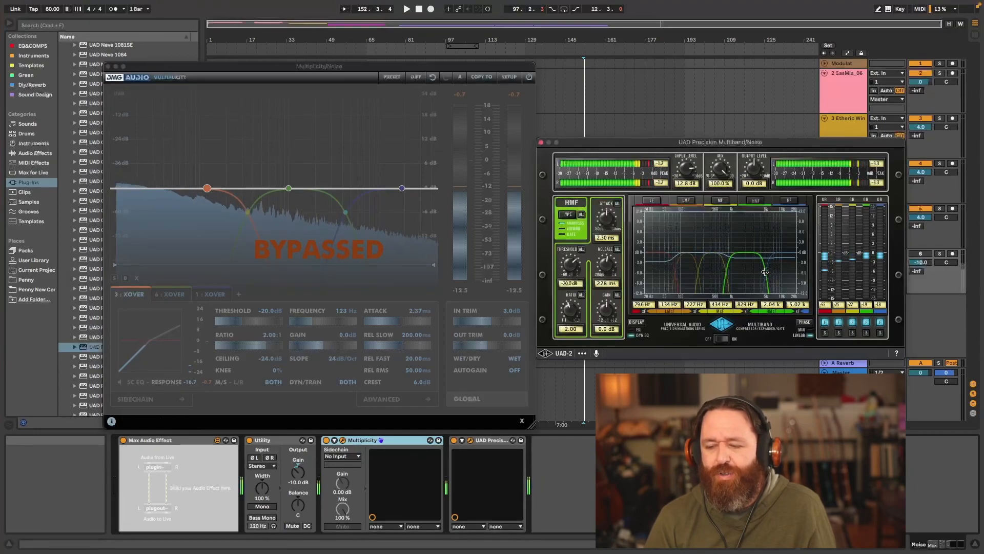
# - Shift Precision Multiband's HMF band edges to 1.27 kHz and 5.73 kHz, and close the plug-in window
pyautogui.moveTo(765, 272); pyautogui.dragTo(703, 271)
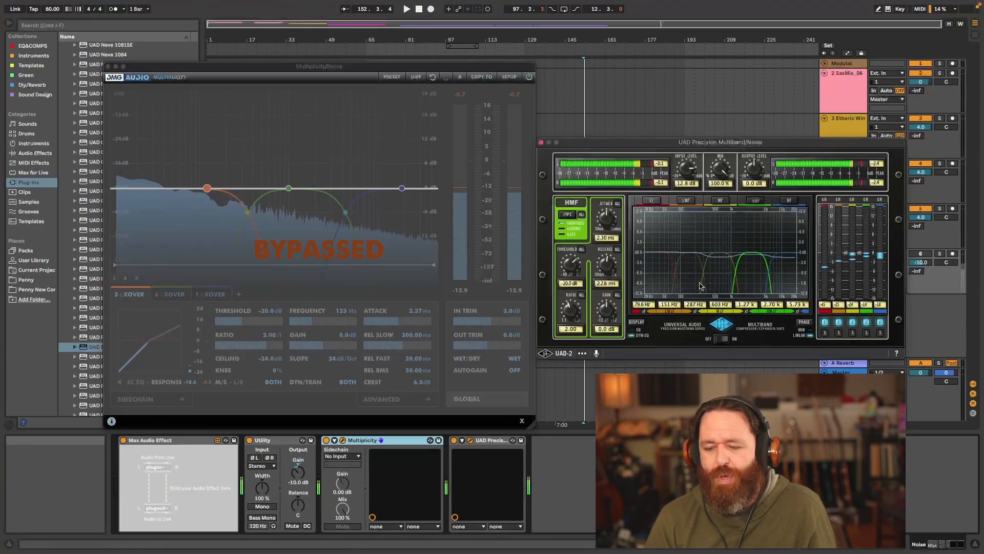
pyautogui.click(541, 143)
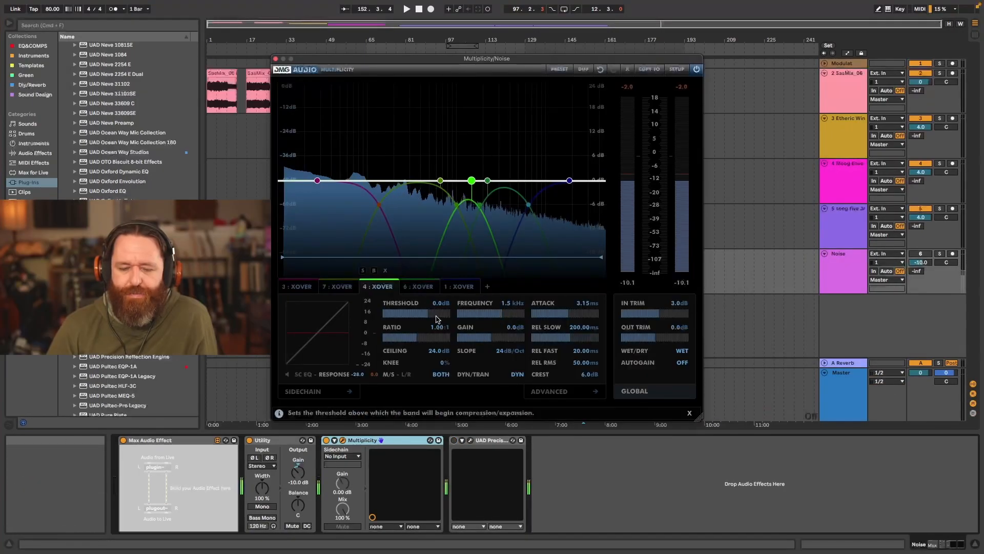
# - In Multiplicity, set crossover band 4's frequency to 662 Hz and crossover band 6's frequency to 4.4 kHz
pyautogui.moveTo(493, 315); pyautogui.dragTo(485, 315)
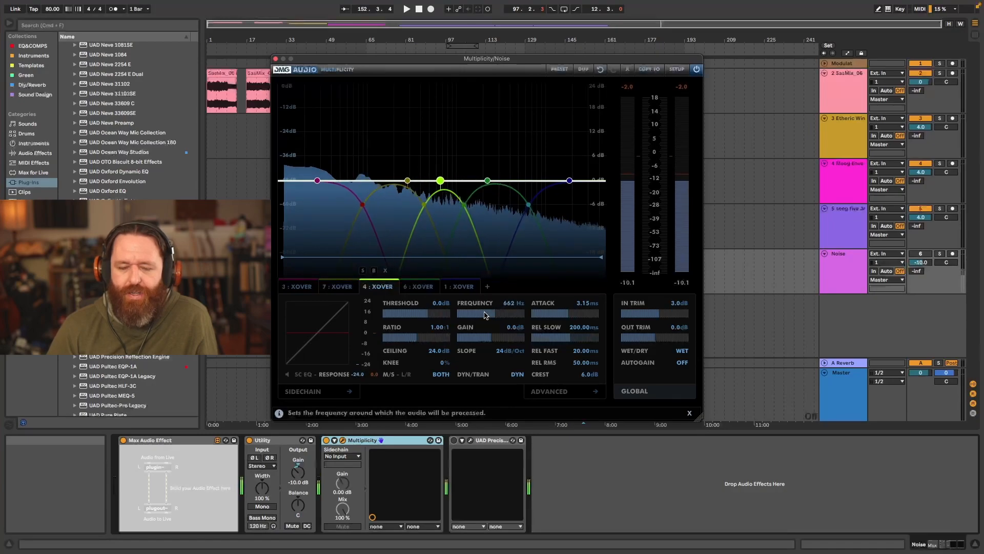
pyautogui.click(488, 180)
pyautogui.moveTo(502, 316); pyautogui.dragTo(510, 315)
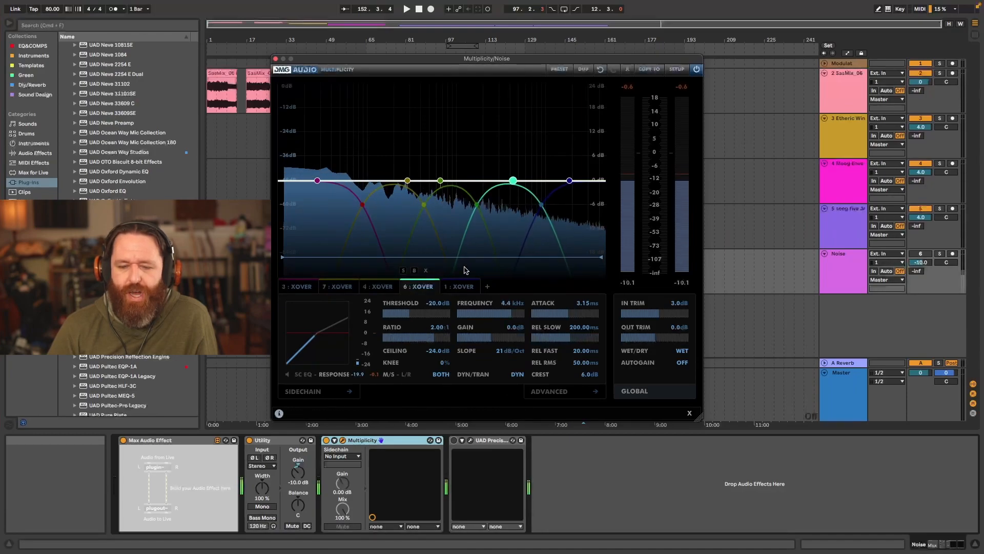
# - Set band 4 to a -20.7 dB threshold and 2.01:1 ratio, and band 7 to -20.5 dB and 2.03:1
pyautogui.click(441, 180)
pyautogui.moveTo(435, 314); pyautogui.dragTo(418, 339)
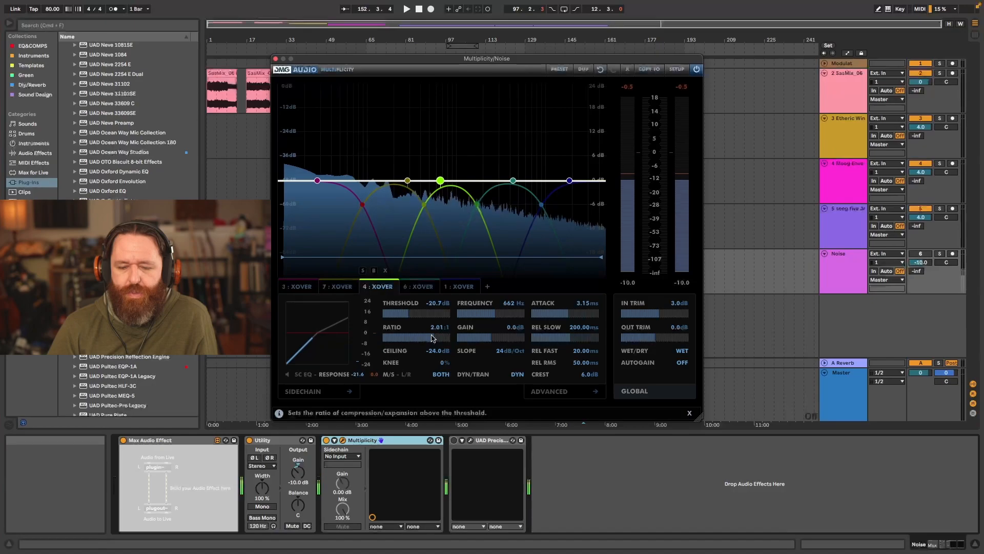
pyautogui.click(407, 179)
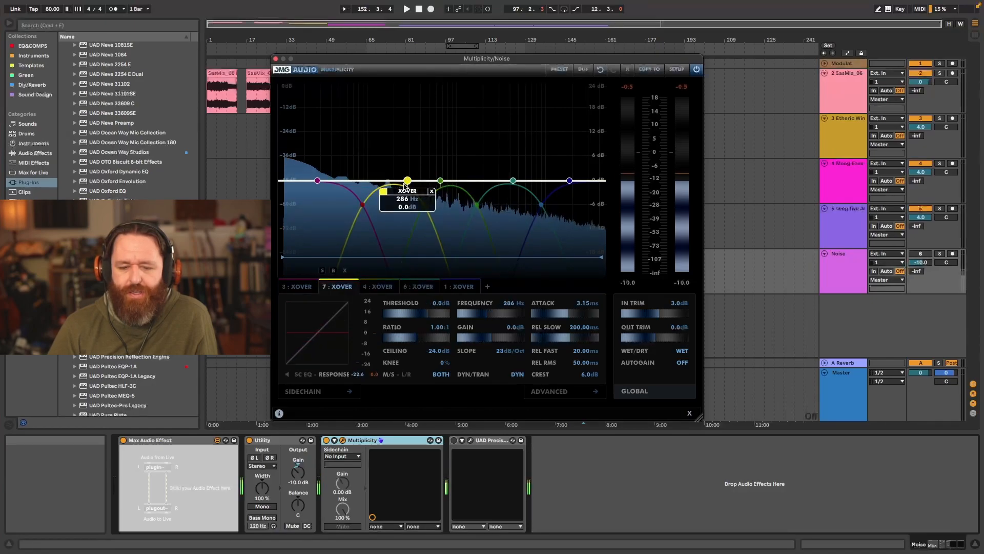
pyautogui.moveTo(416, 342); pyautogui.dragTo(415, 315)
# - Check the compression settings of bands 3, 1 and 6, and raise Multiplicity's In Trim to 7.3 dB
pyautogui.click(318, 181)
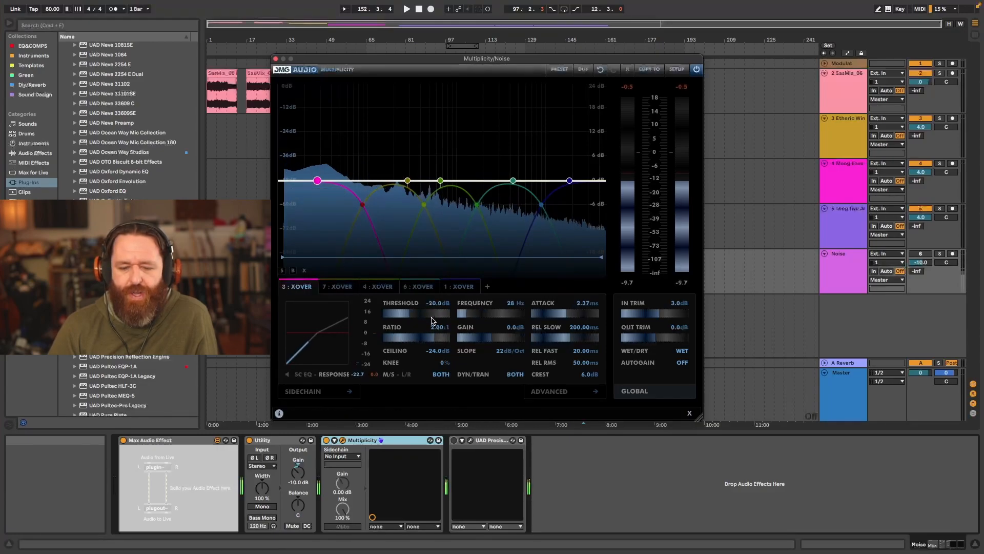
pyautogui.click(568, 182)
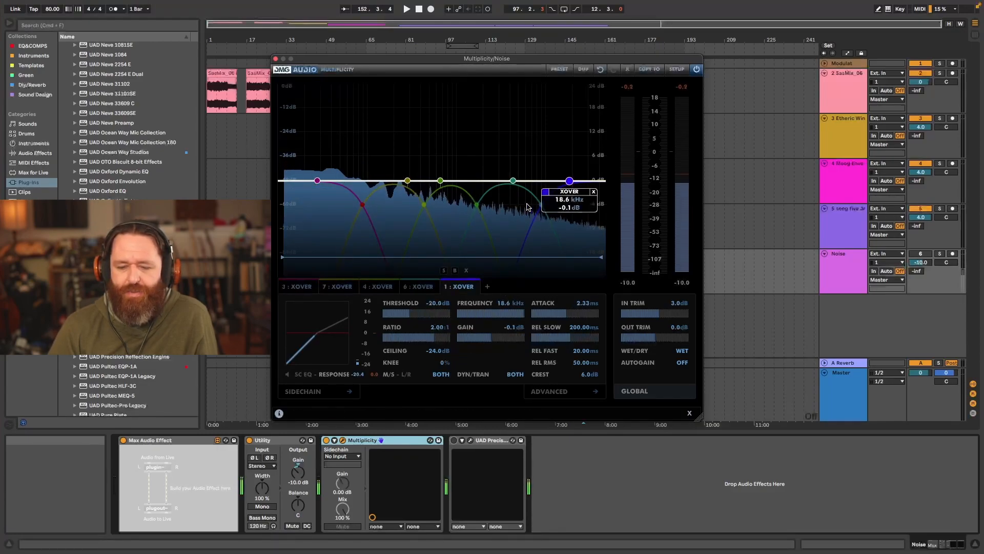
pyautogui.click(513, 182)
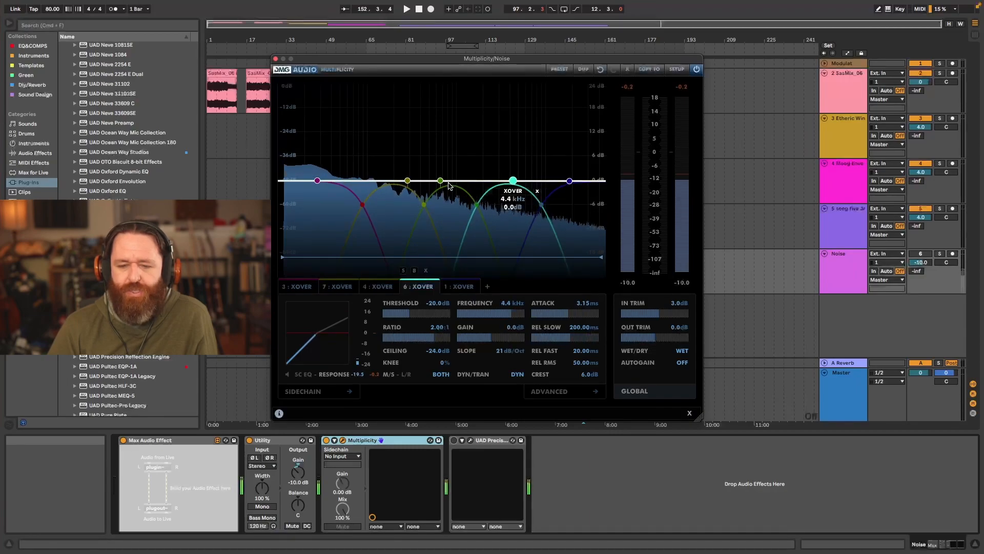
pyautogui.moveTo(663, 315); pyautogui.dragTo(673, 310)
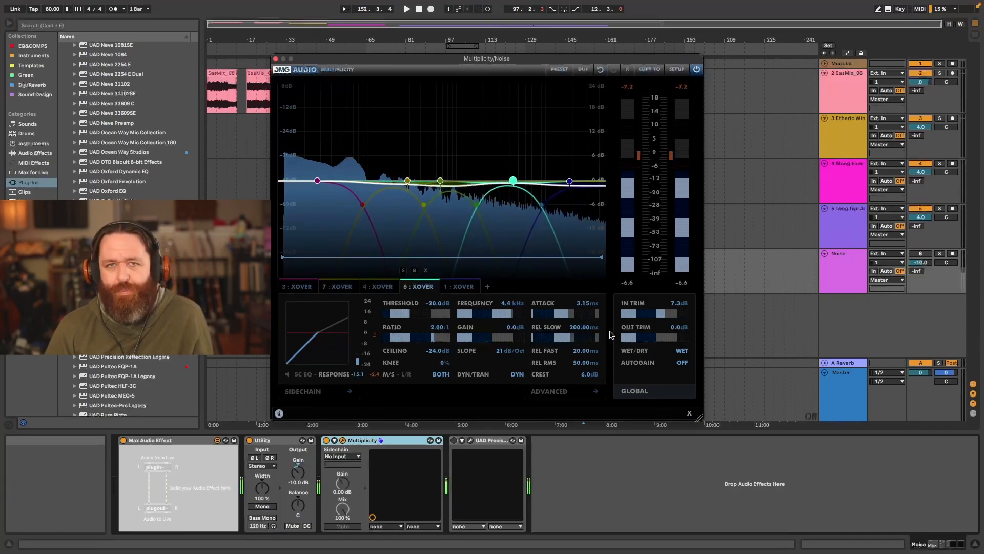
# - Reshape the crossover curve by moving band 4 to 978 Hz at 2.4 dB and band 7 to 192 Hz at -3.1 dB
pyautogui.moveTo(514, 181)
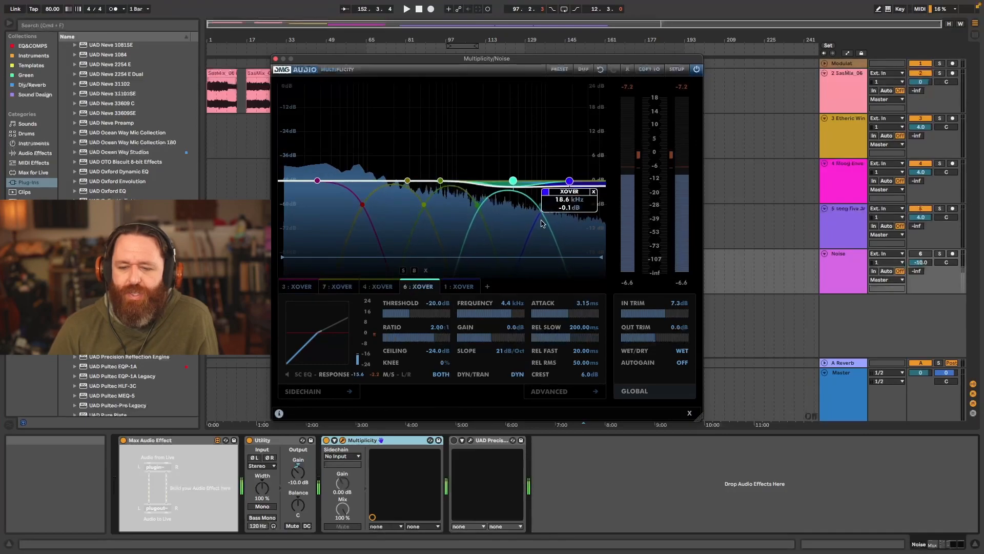
pyautogui.moveTo(541, 205); pyautogui.dragTo(479, 183)
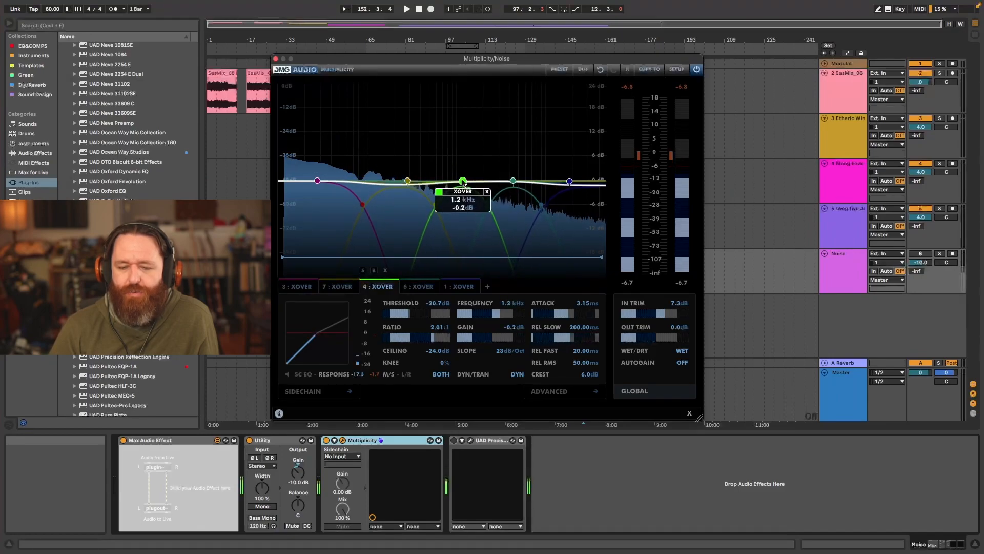
pyautogui.moveTo(407, 181); pyautogui.dragTo(392, 183)
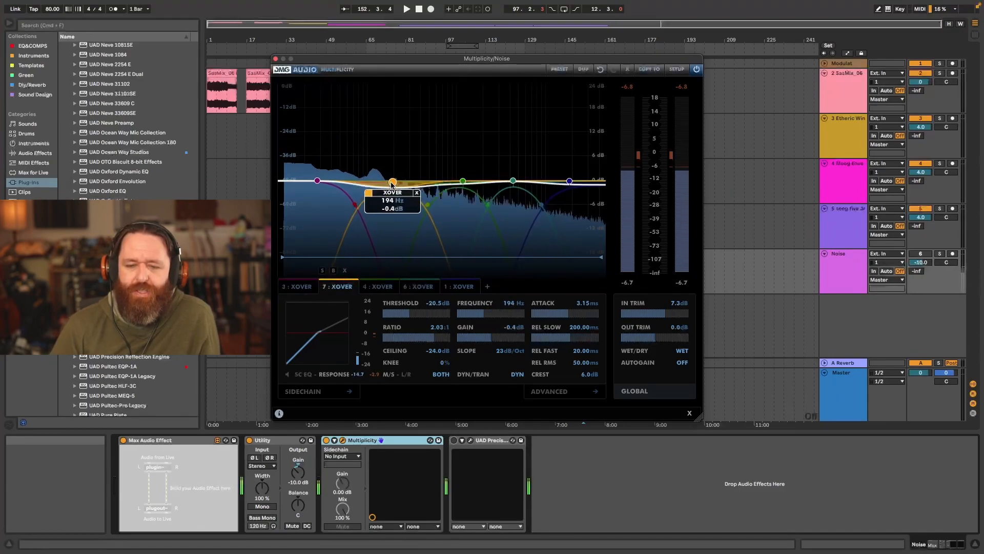
pyautogui.moveTo(463, 181)
pyautogui.mouseDown()
pyautogui.moveTo(472, 181)
pyautogui.moveTo(455, 170)
pyautogui.mouseUp()
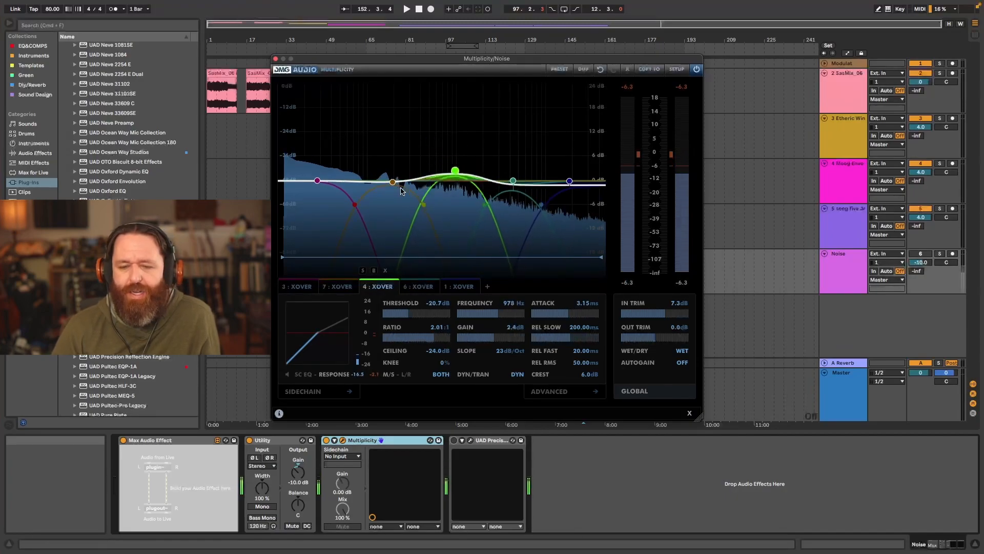
pyautogui.moveTo(392, 183); pyautogui.dragTo(393, 196)
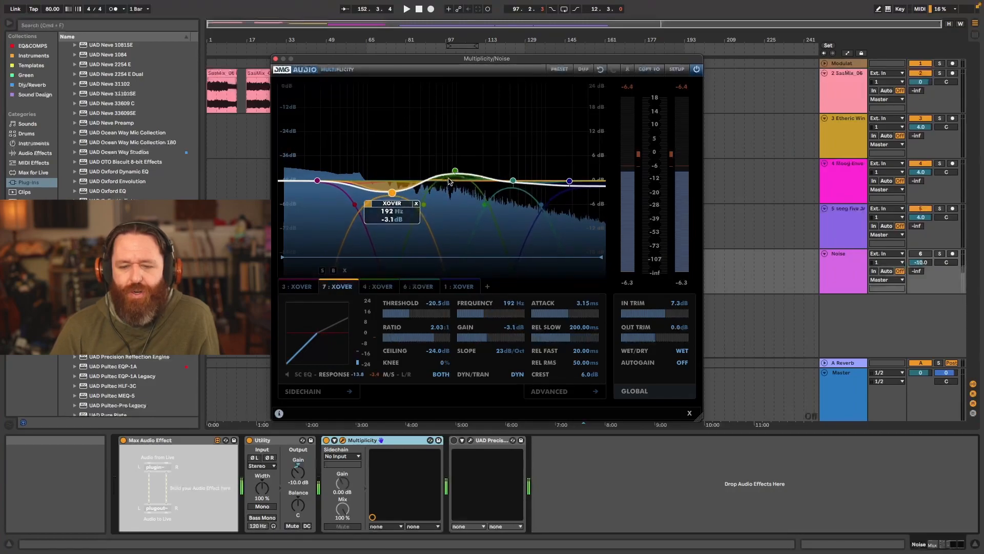
# - Set band 1 to 18.9 kHz at 0.7 dB gain, lower band 4's gain, and set band 7 to 188 Hz at 0.6 dB
pyautogui.moveTo(455, 170); pyautogui.dragTo(570, 178)
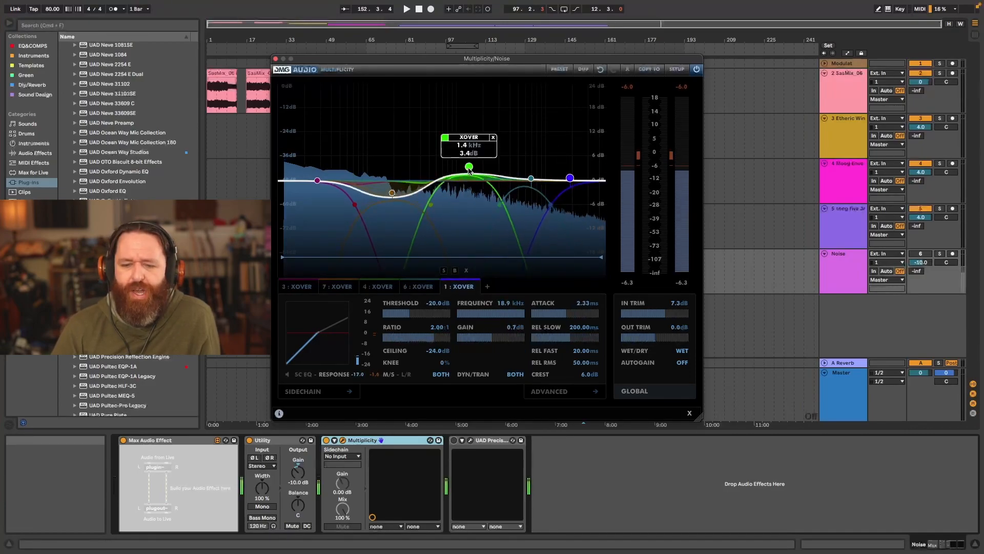
pyautogui.moveTo(469, 167); pyautogui.dragTo(461, 177)
pyautogui.moveTo(392, 193); pyautogui.dragTo(391, 179)
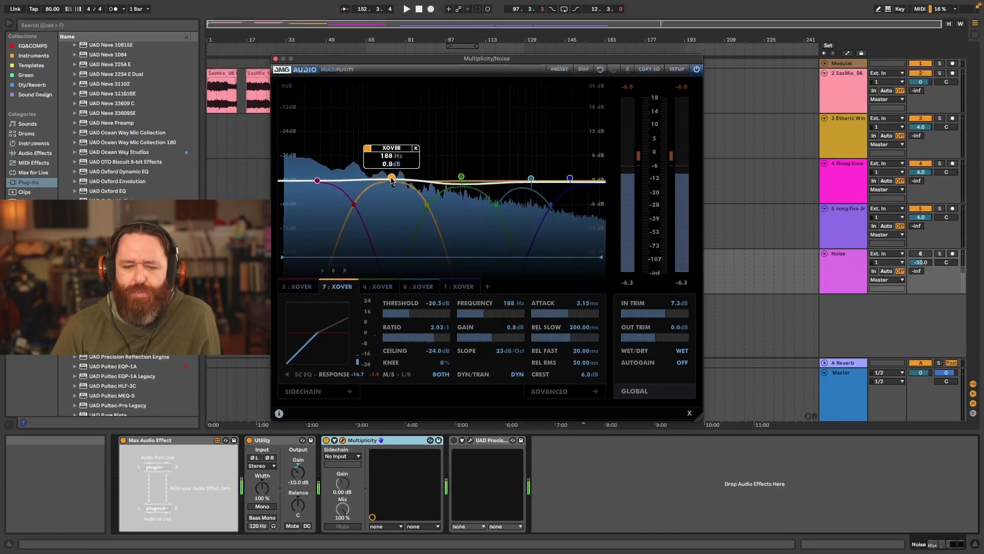
# - Add a Pre band to Multiplicity and delete crossover bands 4 and 7
pyautogui.click(487, 286)
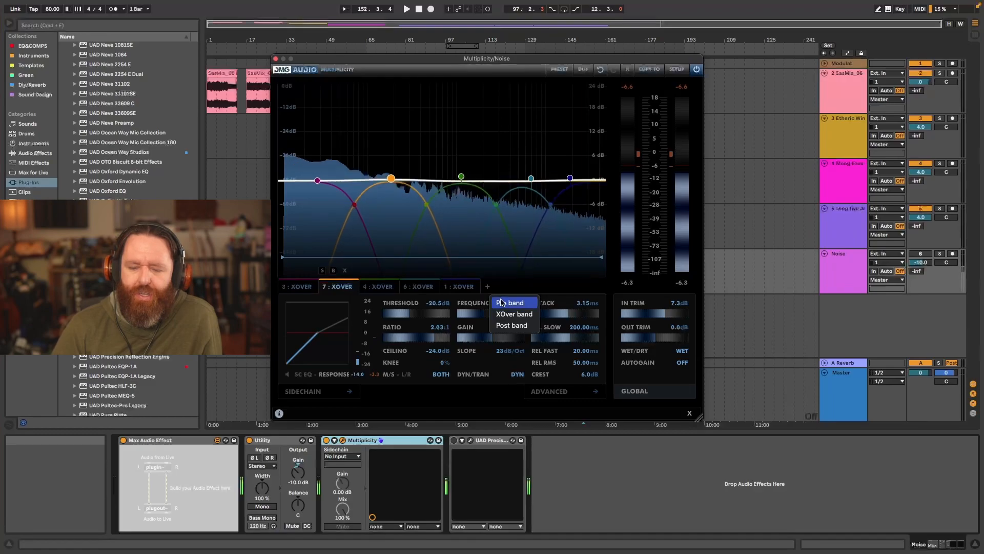
pyautogui.click(501, 302)
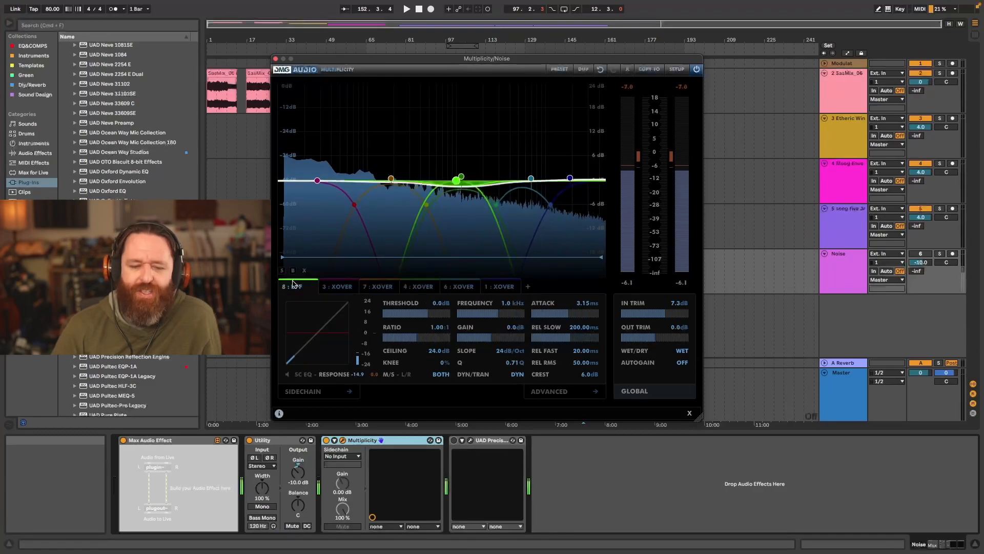
pyautogui.click(423, 291)
pyautogui.click(426, 270)
pyautogui.click(386, 271)
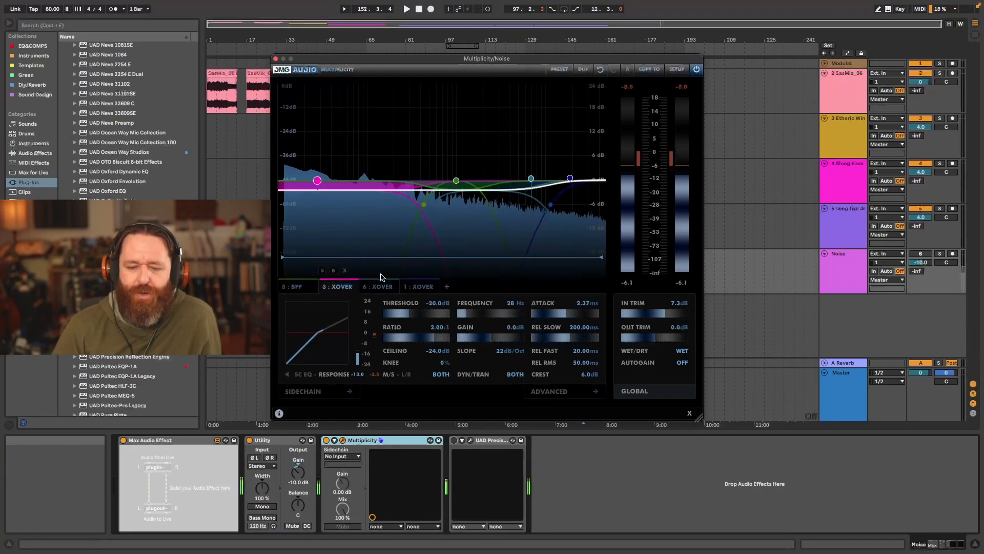
# - Set the new BPF band to 261 Hz with 10.1 dB gain and narrow it to a Q of 100
pyautogui.click(386, 287)
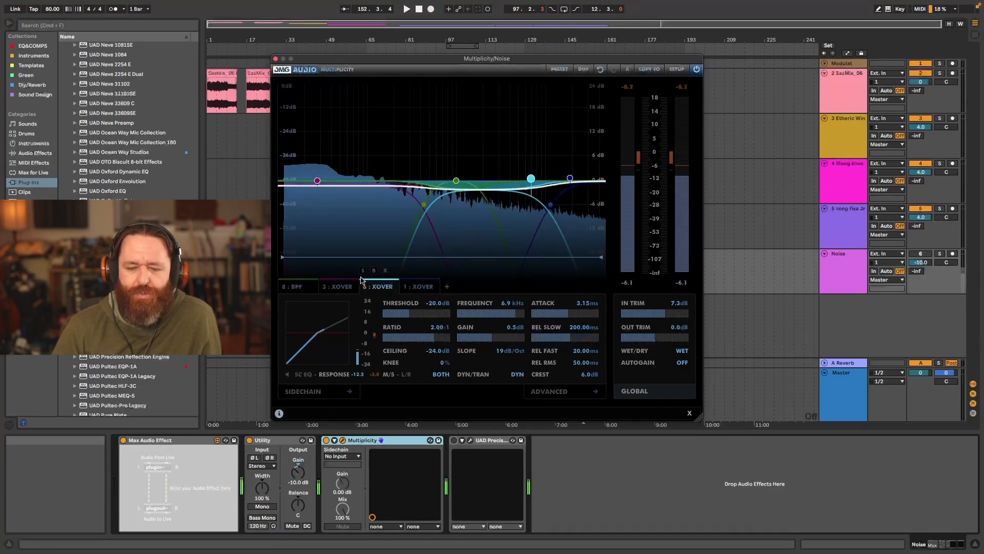
pyautogui.click(295, 287)
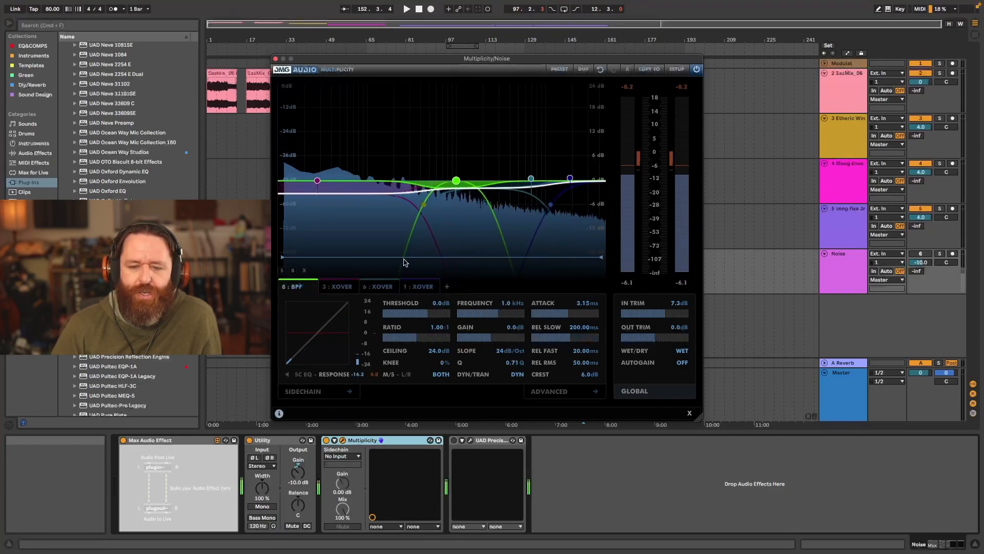
pyautogui.moveTo(456, 181); pyautogui.dragTo(405, 140)
pyautogui.scroll(10, 415, 136)
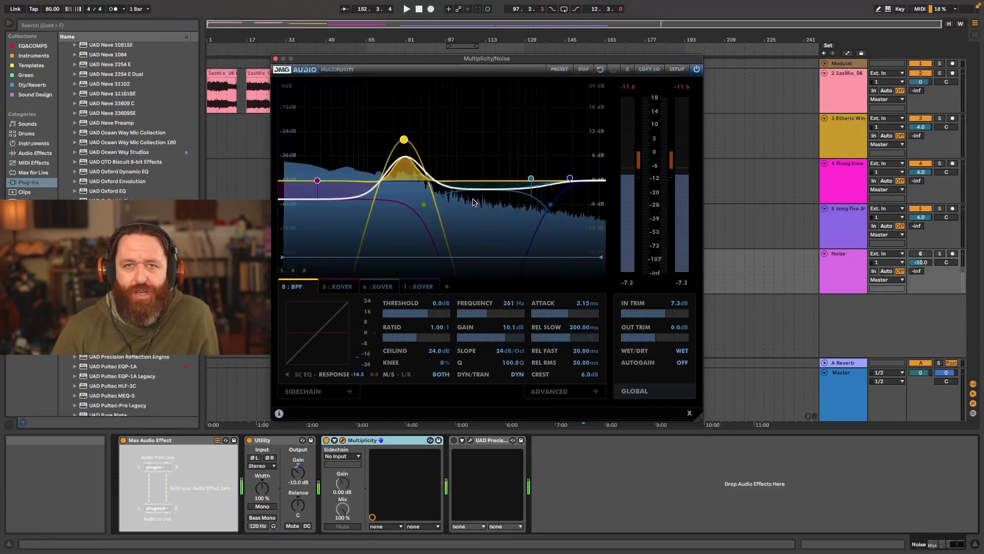
# - Set the BPF band to 324 Hz, -6.6 dB gain, a 1:2.00 expansion ratio and a -35.9 dB threshold
pyautogui.moveTo(550, 206)
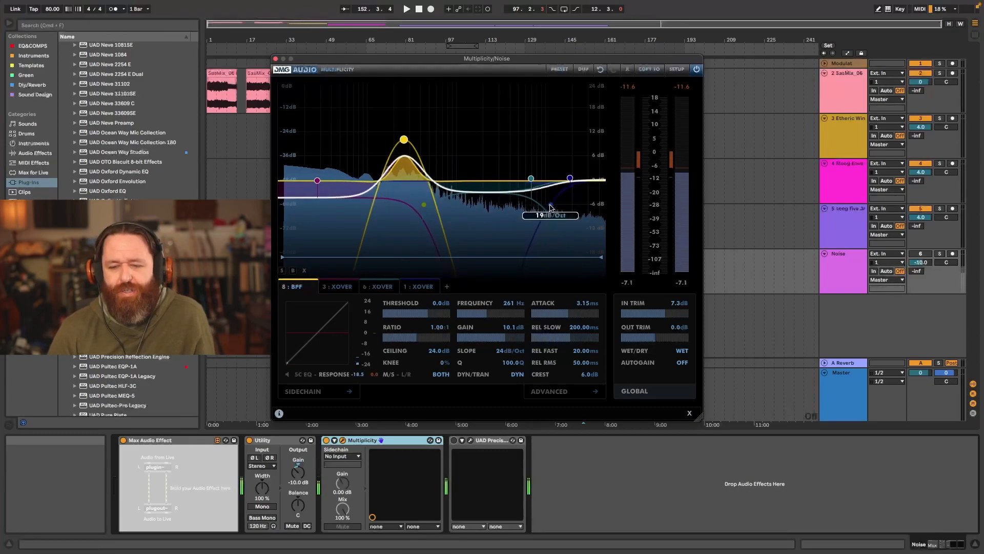
pyautogui.moveTo(405, 139); pyautogui.dragTo(413, 204)
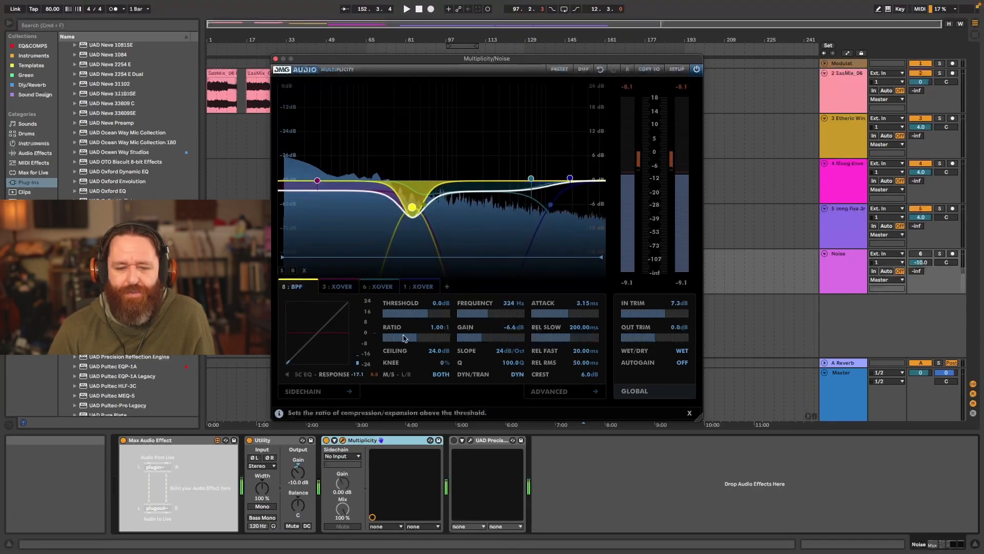
pyautogui.moveTo(417, 342); pyautogui.dragTo(380, 342)
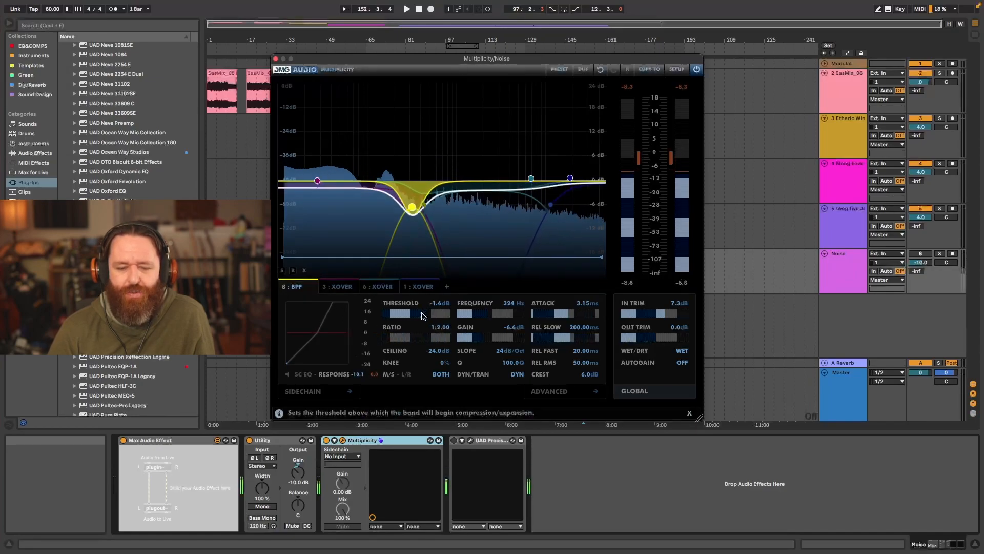
pyautogui.moveTo(422, 315); pyautogui.dragTo(390, 338)
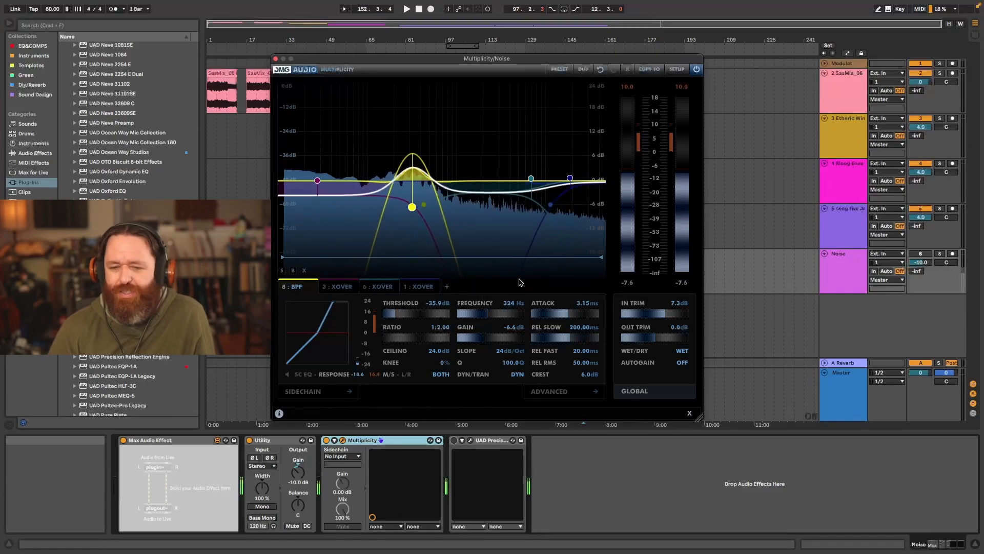